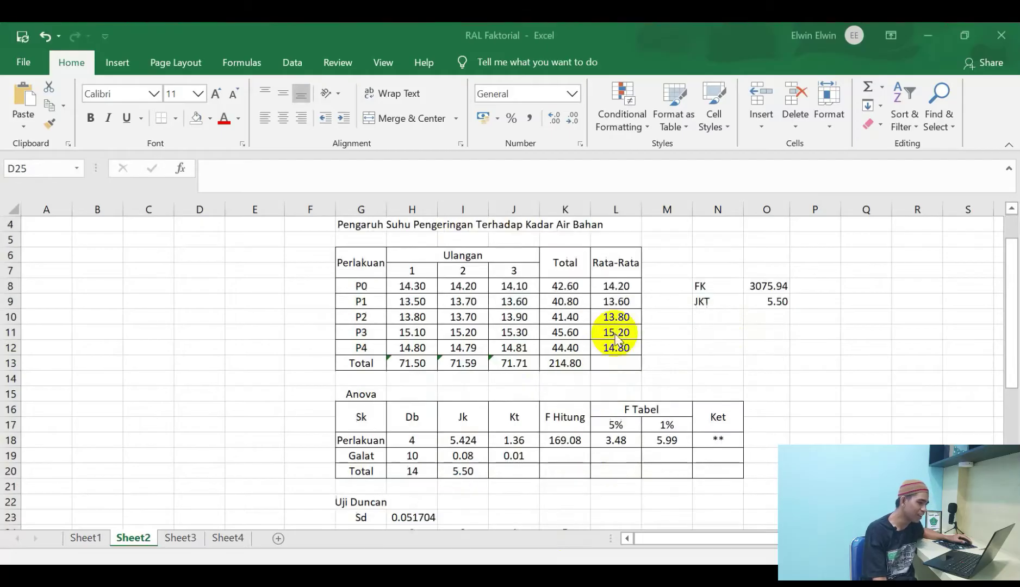
pyautogui.click(707, 320)
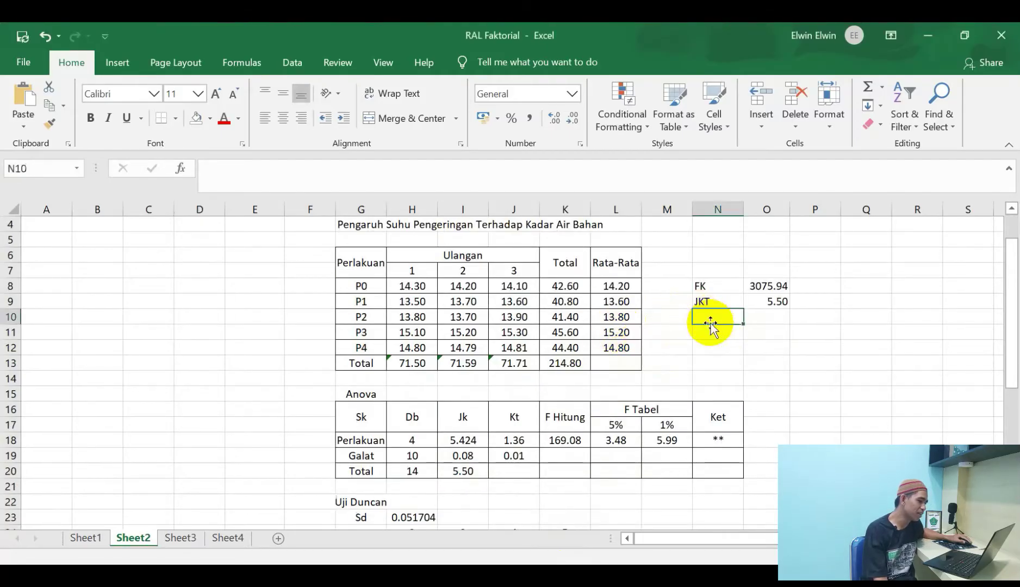
pyautogui.click(686, 349)
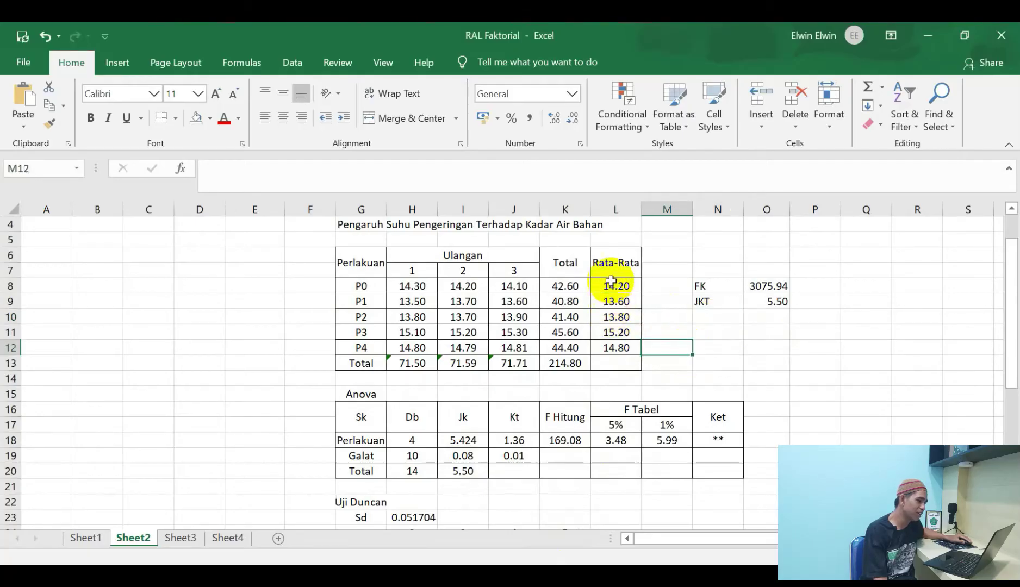
pyautogui.moveTo(611, 280); pyautogui.dragTo(616, 348)
pyautogui.click(652, 328)
# Merge M6:M7 beside the Rata-Rata header, enter "Stdev" and center it vertically
pyautogui.moveTo(662, 255); pyautogui.dragTo(659, 268)
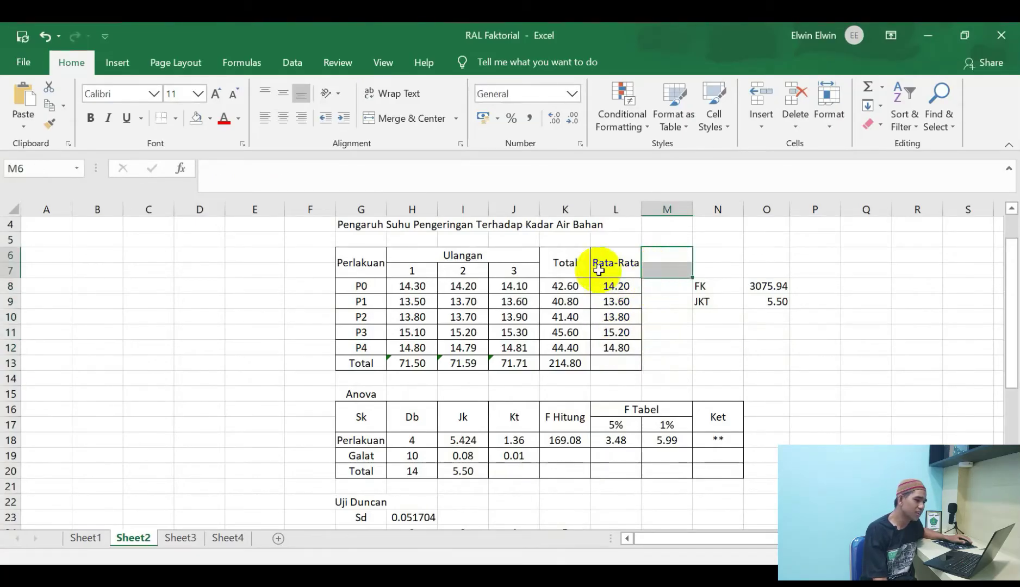
pyautogui.click(421, 119)
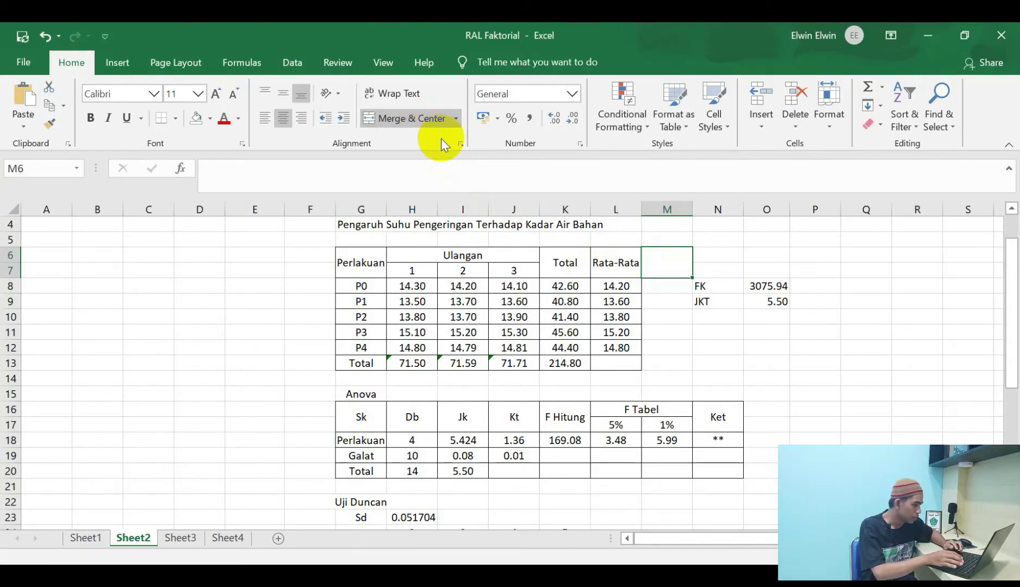
pyautogui.write('Stdev')
pyautogui.click(699, 348)
pyautogui.click(667, 274)
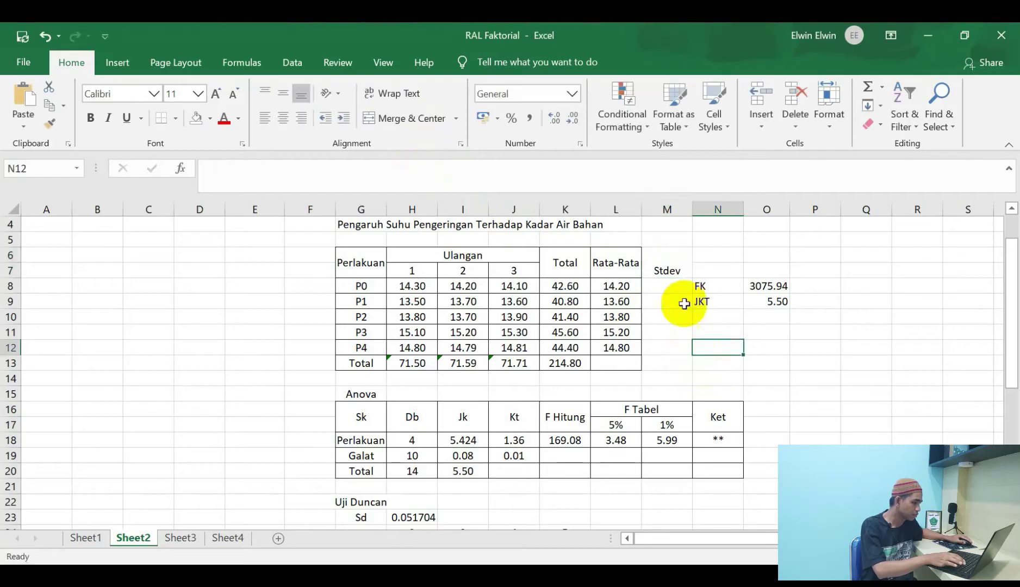
pyautogui.click(283, 93)
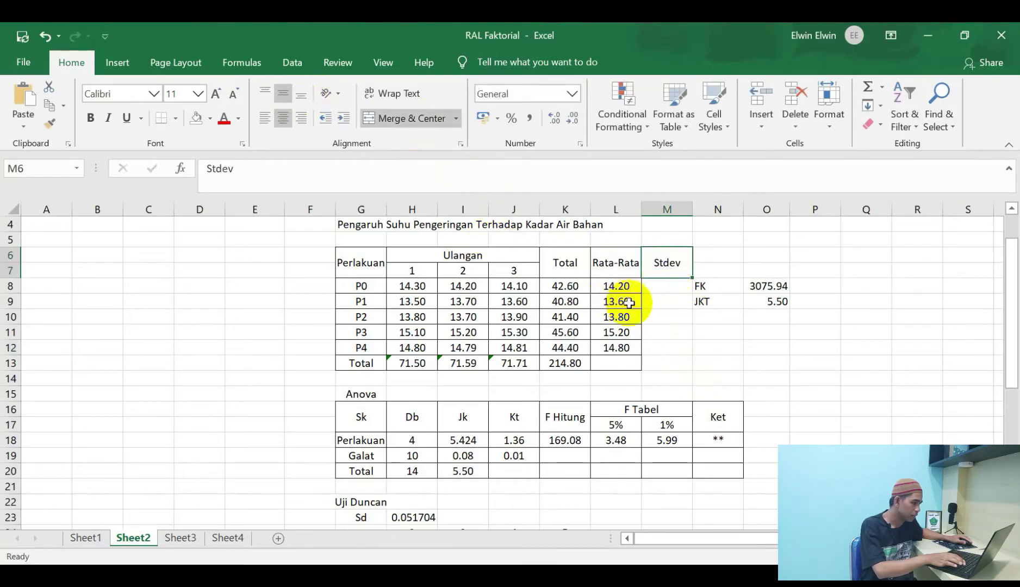
# Calculate P0's standard deviation in M8 with STDEV over H8:J8 and center the cell
pyautogui.click(660, 292)
pyautogui.write('=')
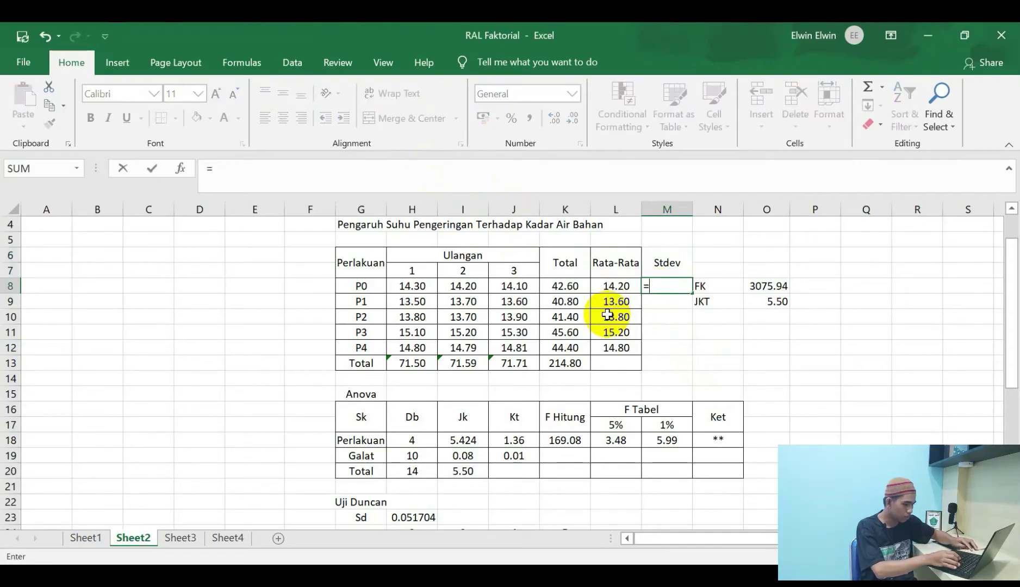
pyautogui.write('stdev(')
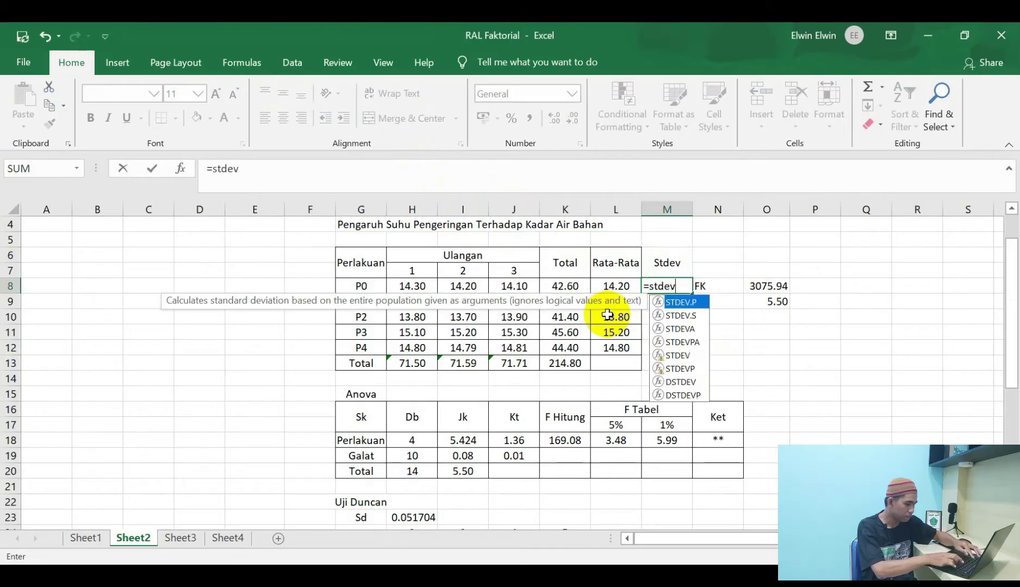
pyautogui.moveTo(402, 284); pyautogui.dragTo(514, 283)
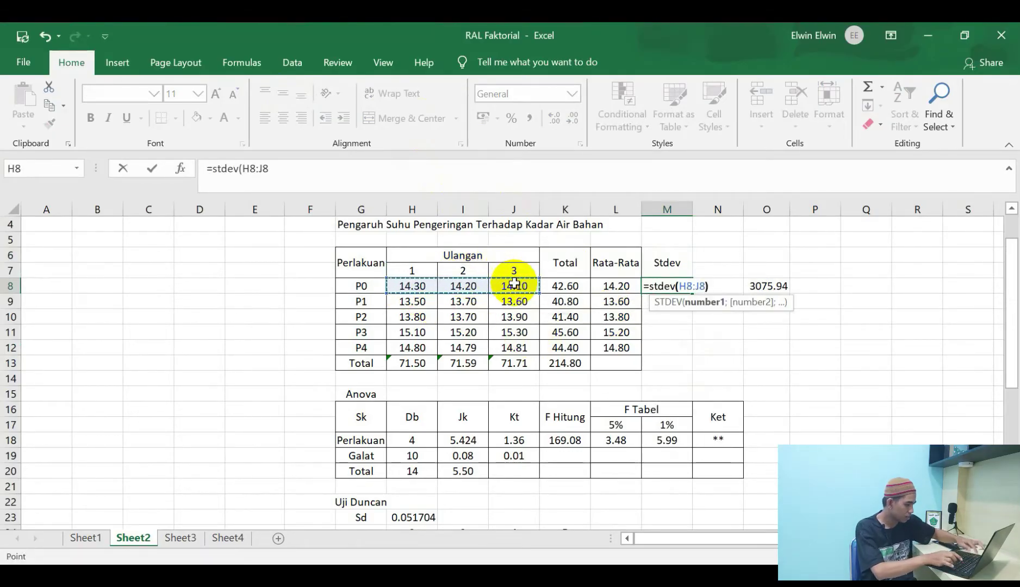
pyautogui.press('Return')
pyautogui.click(668, 286)
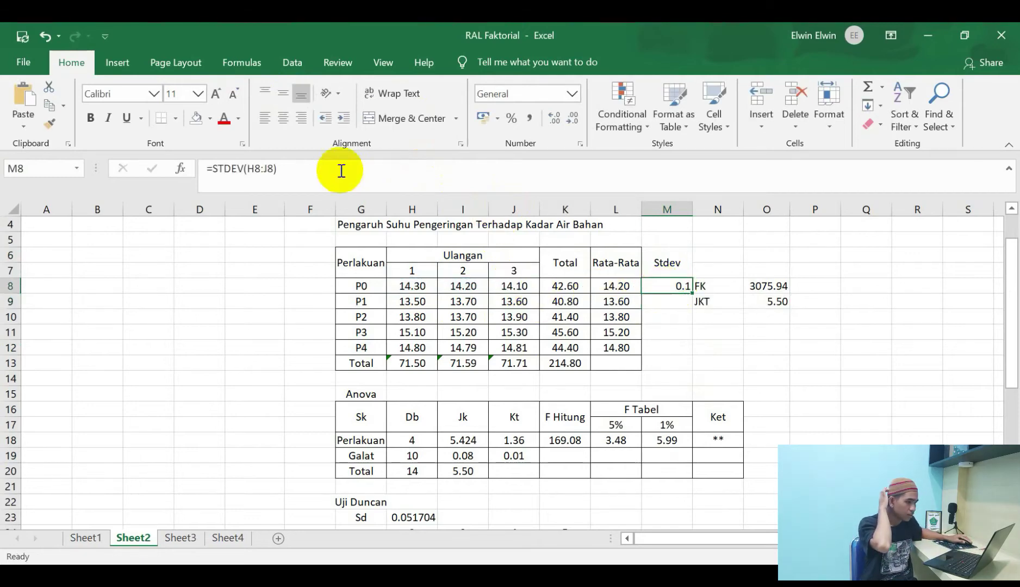
pyautogui.click(283, 118)
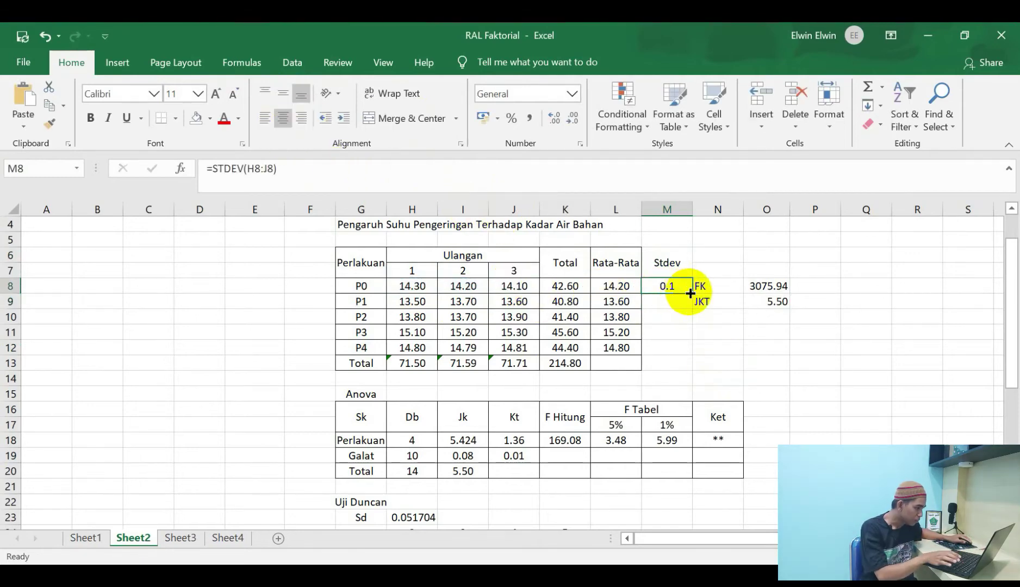
# Fill the standard deviation formula down through M12 and format M8:M12 with two decimal places
pyautogui.moveTo(690, 293); pyautogui.dragTo(685, 350)
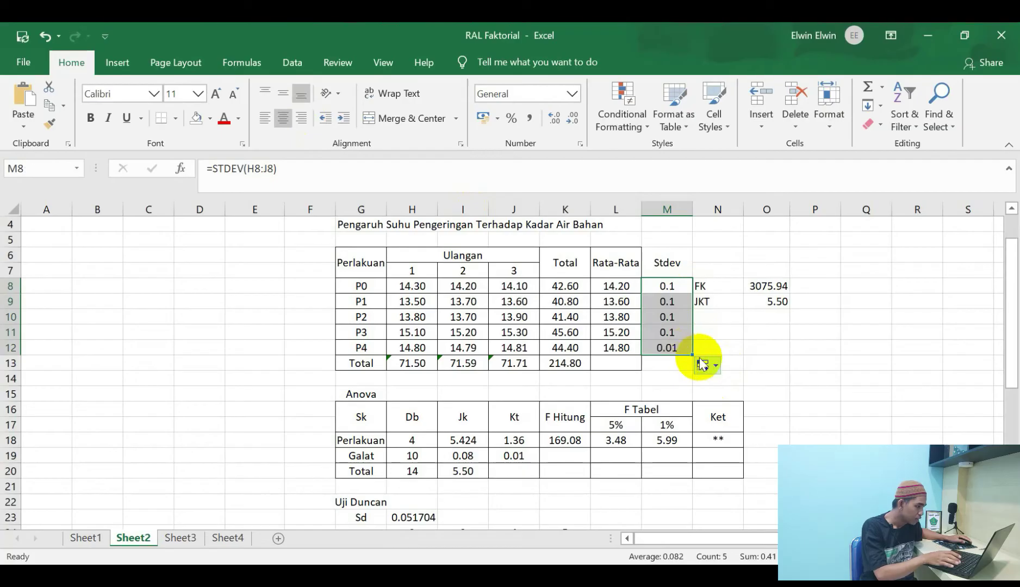
pyautogui.click(572, 119)
pyautogui.click(572, 119)
pyautogui.click(558, 119)
pyautogui.click(558, 120)
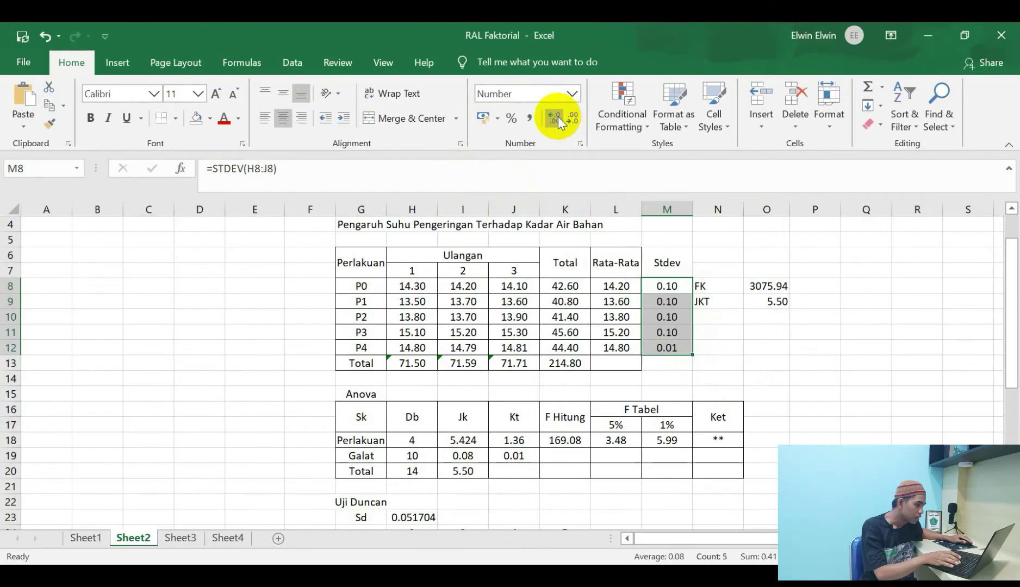
pyautogui.click(697, 332)
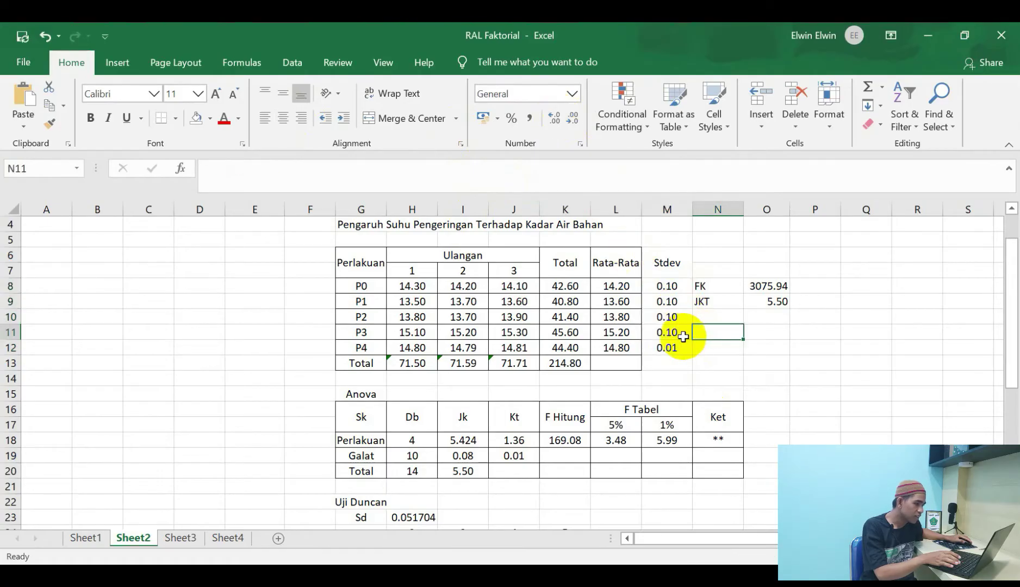
# Compare the standard deviations in the Stdev column with the replicate values of P3
pyautogui.click(674, 298)
pyautogui.click(674, 286)
pyautogui.click(674, 350)
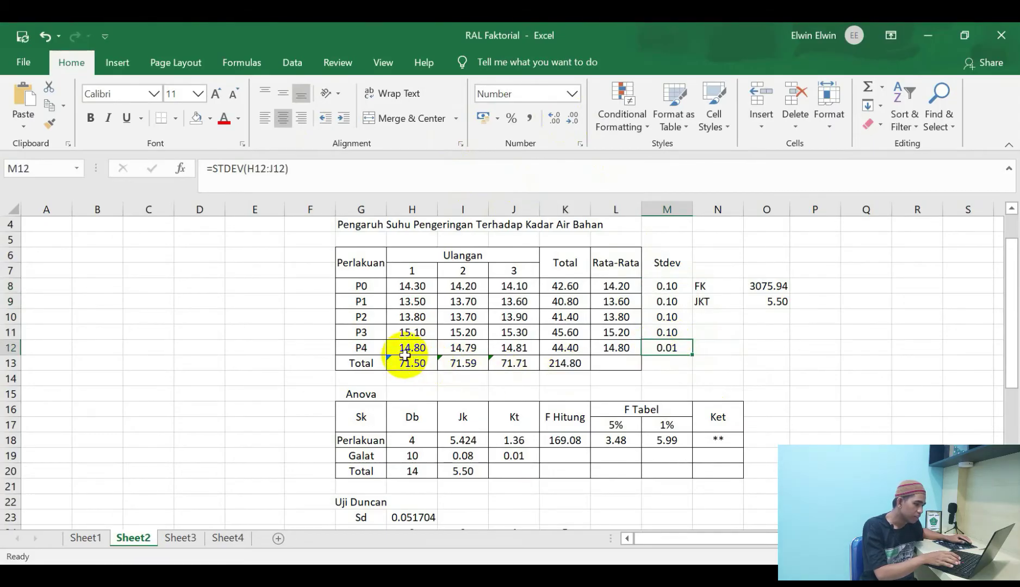
pyautogui.click(410, 333)
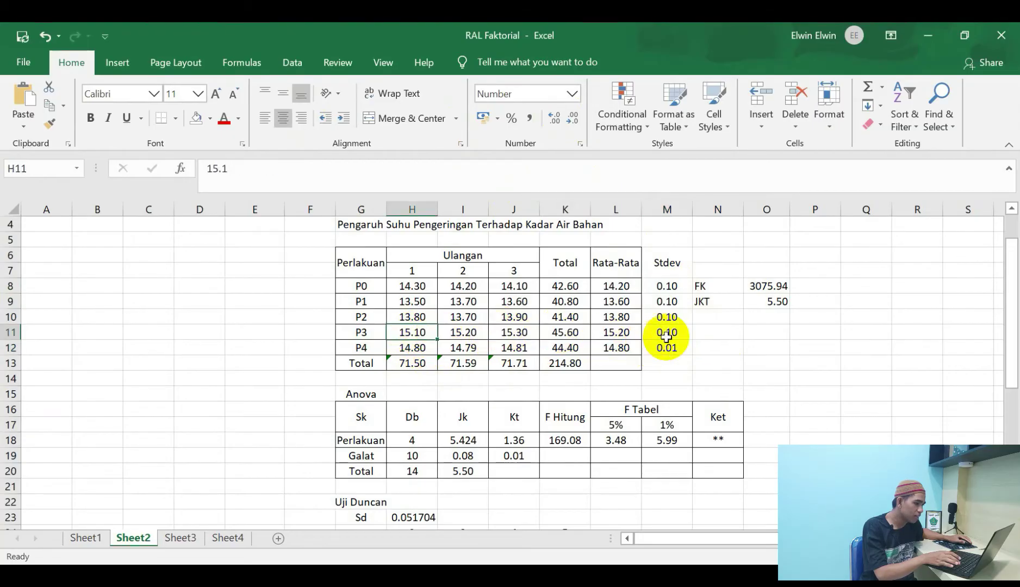
pyautogui.click(472, 330)
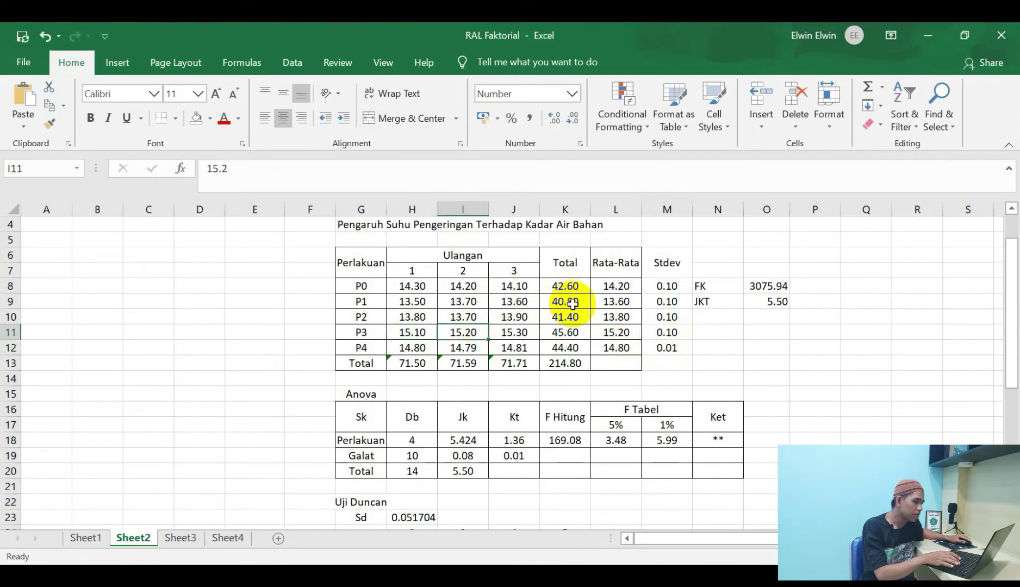
# Set P0's second replicate in I8 to 16 and check its effect on P0's standard deviation
pyautogui.click(413, 284)
pyautogui.click(461, 285)
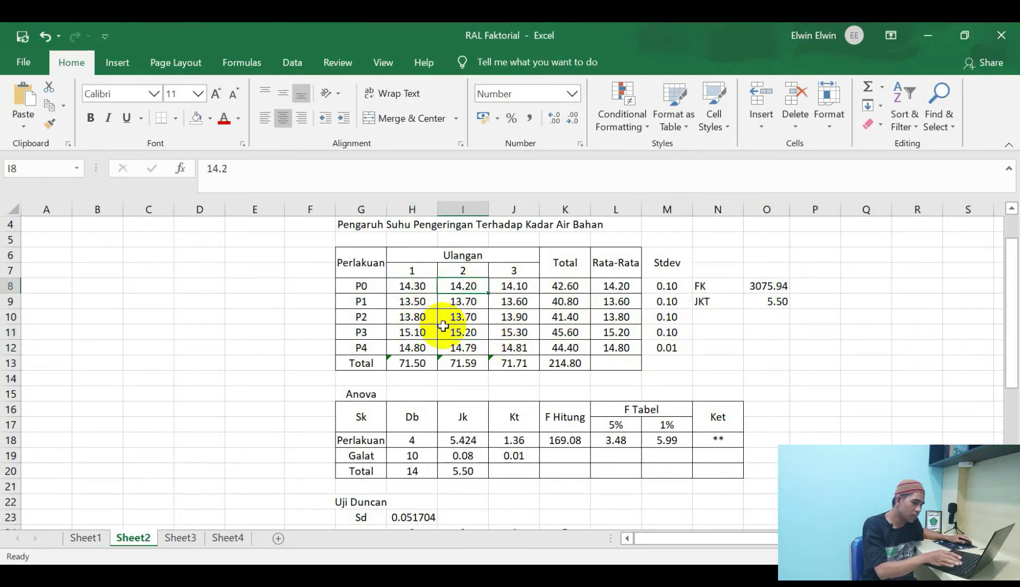
pyautogui.write('16.')
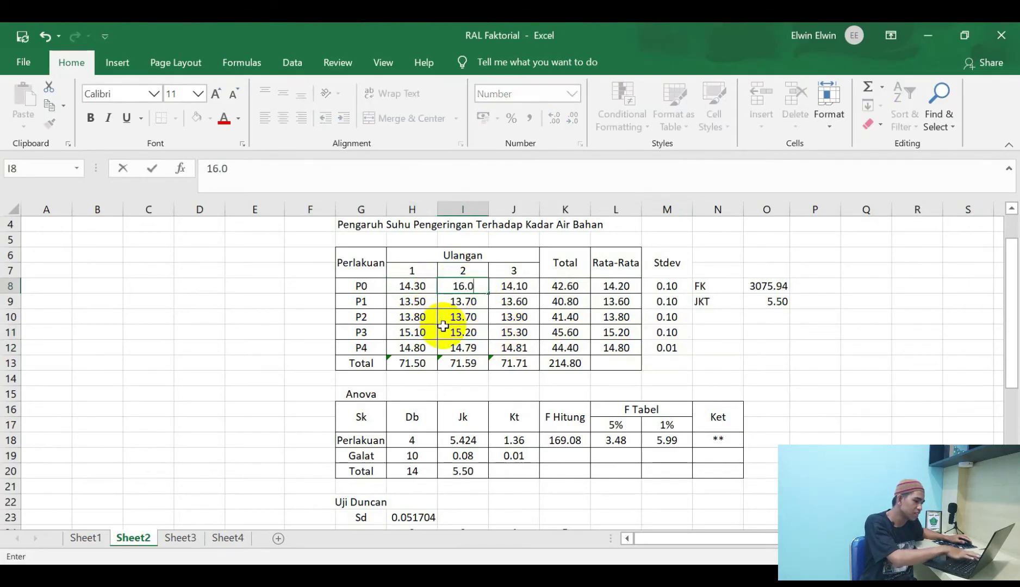
pyautogui.click(563, 329)
pyautogui.click(667, 286)
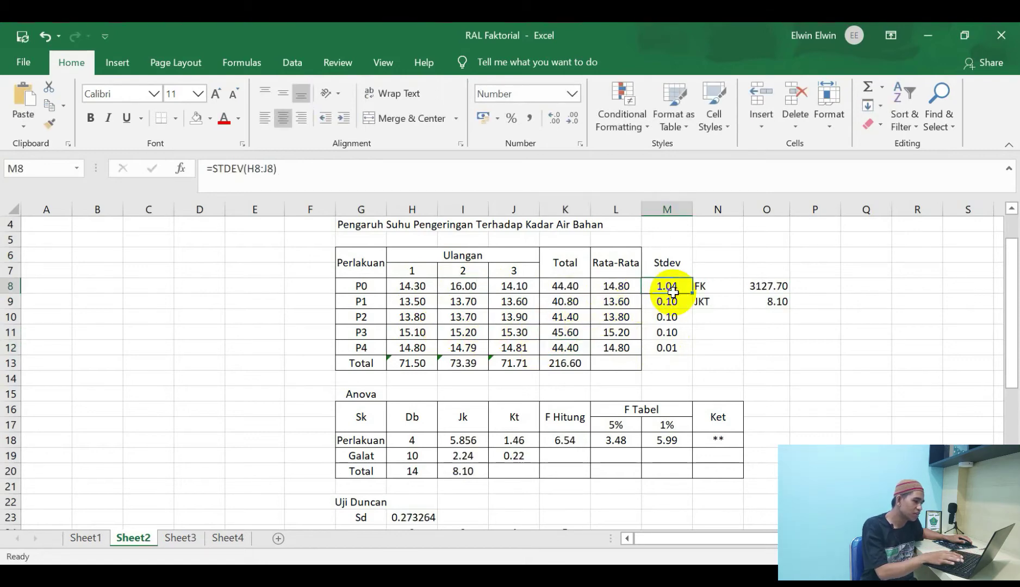
pyautogui.click(422, 286)
pyautogui.click(463, 286)
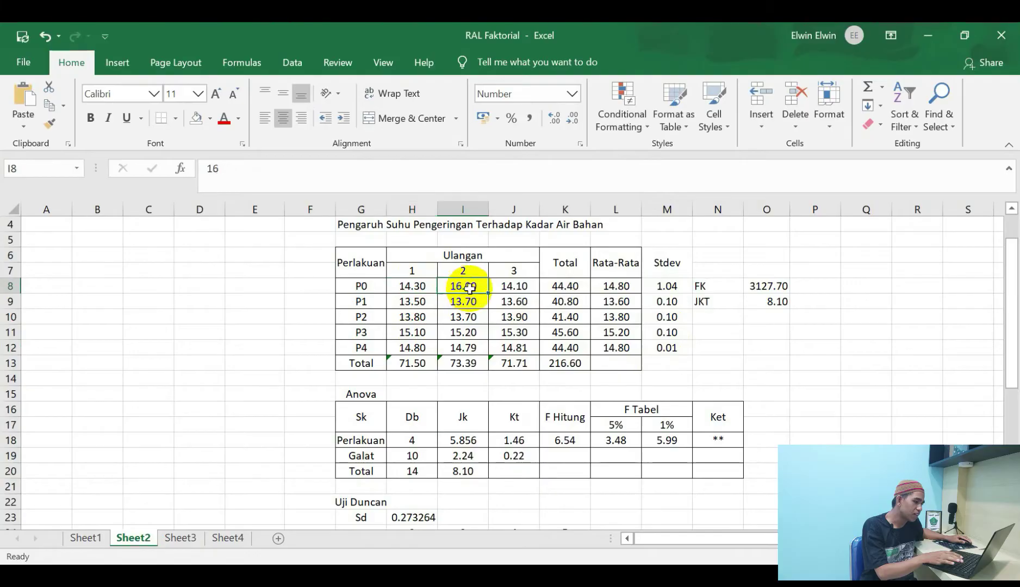
pyautogui.click(516, 286)
pyautogui.click(469, 289)
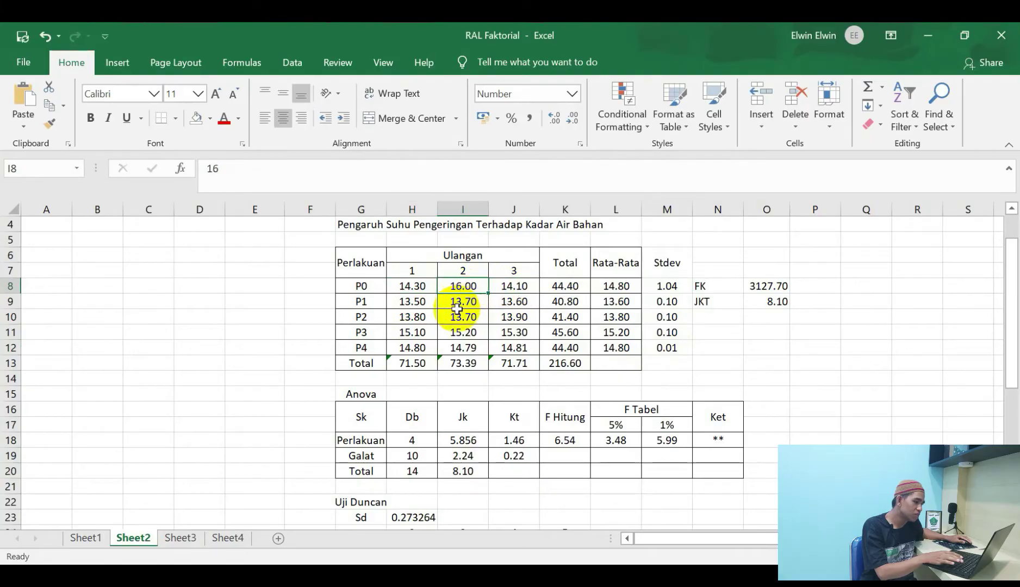
# Set the second replicate of P1 in I9 to 17.50 and that of P3 in I11 to 18
pyautogui.click(471, 305)
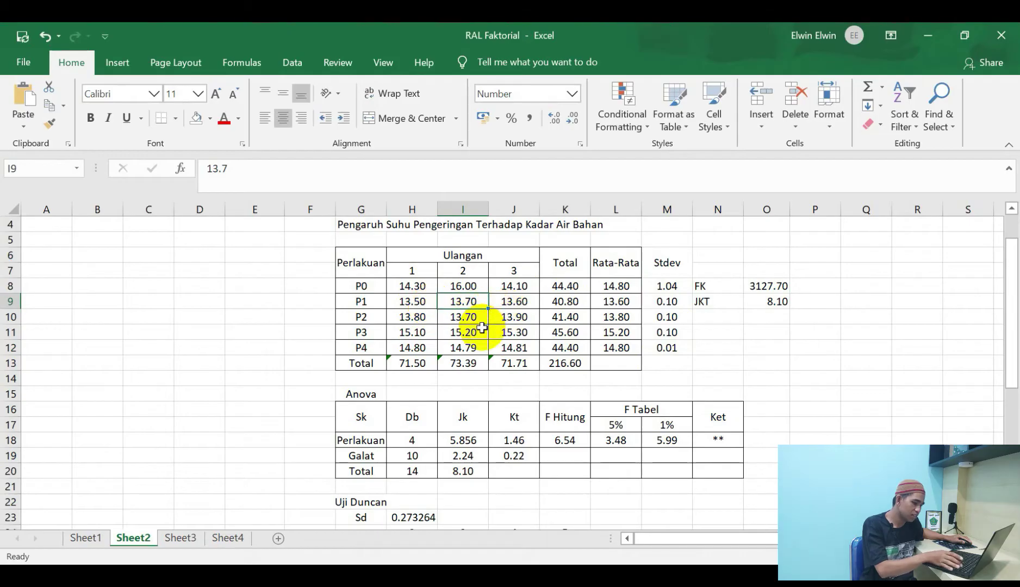
pyautogui.write('17')
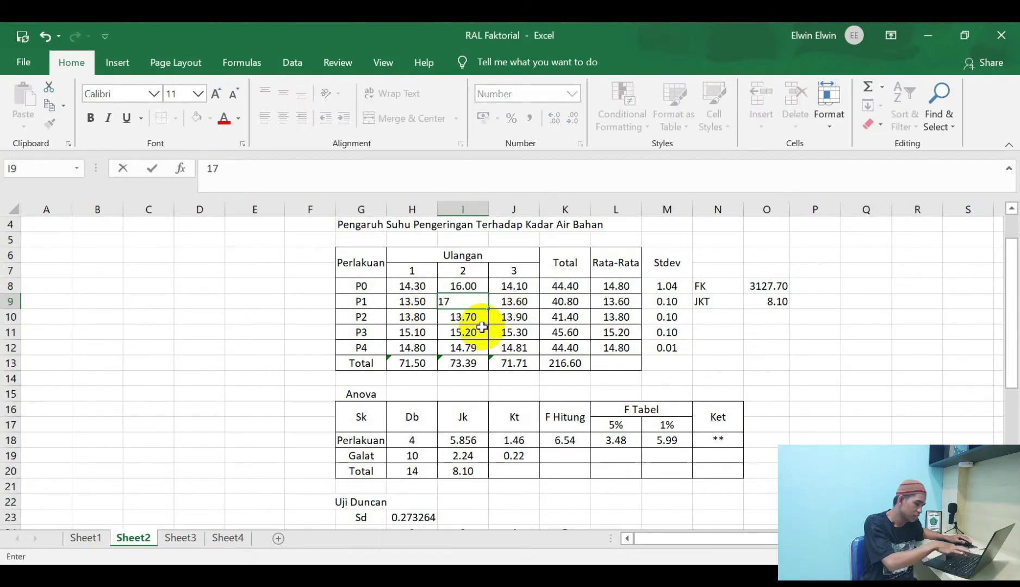
pyautogui.write('.50')
pyautogui.press('Return')
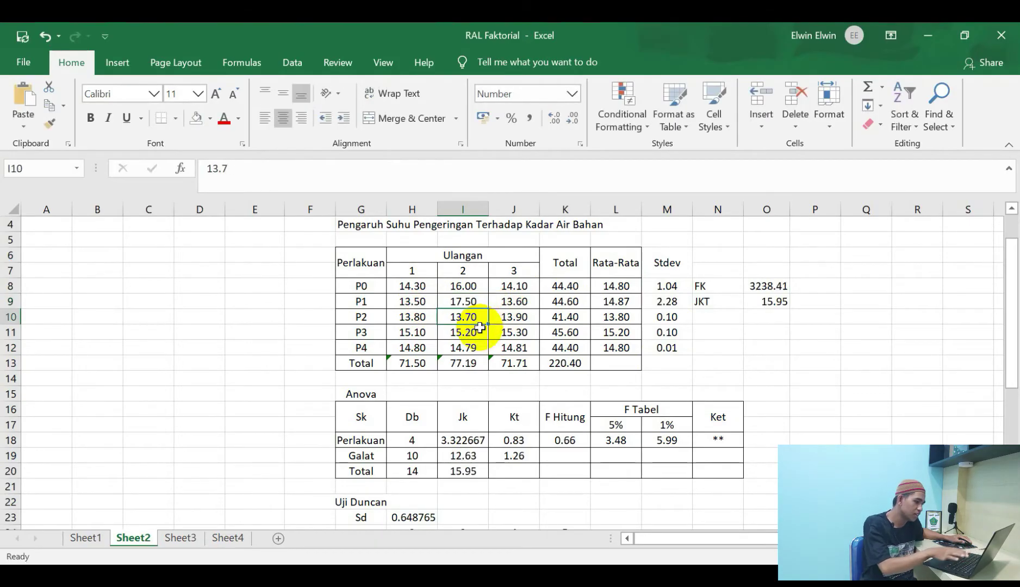
pyautogui.click(473, 332)
pyautogui.write('18')
pyautogui.moveTo(513, 332); pyautogui.dragTo(513, 317)
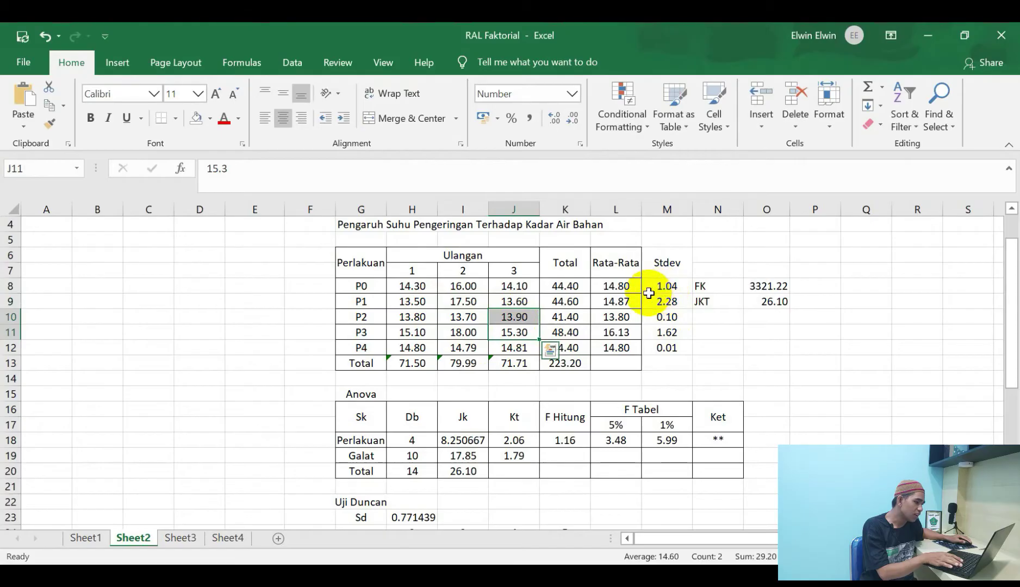
# Compare the standard deviations of P0 to P3 with their replicate values and averages
pyautogui.moveTo(662, 283); pyautogui.dragTo(663, 300)
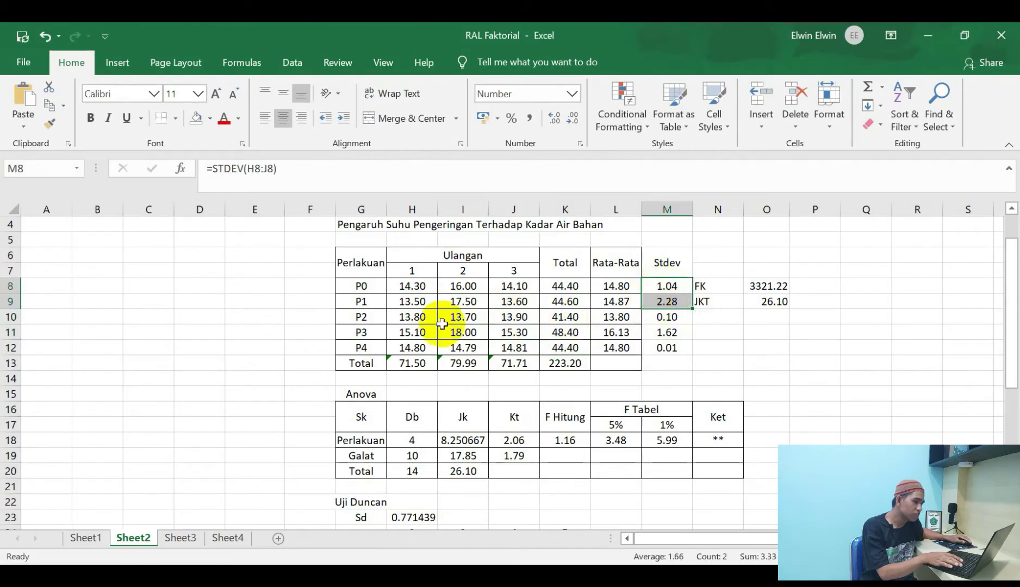
pyautogui.moveTo(422, 289); pyautogui.dragTo(462, 301)
pyautogui.moveTo(655, 289); pyautogui.dragTo(648, 333)
pyautogui.click(513, 332)
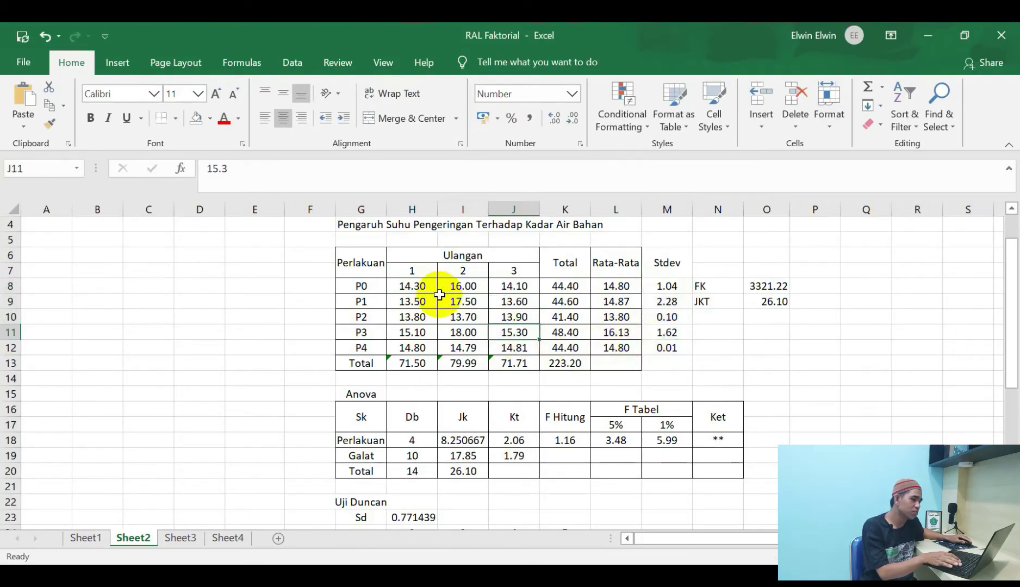
pyautogui.moveTo(412, 283); pyautogui.dragTo(603, 335)
pyautogui.click(705, 359)
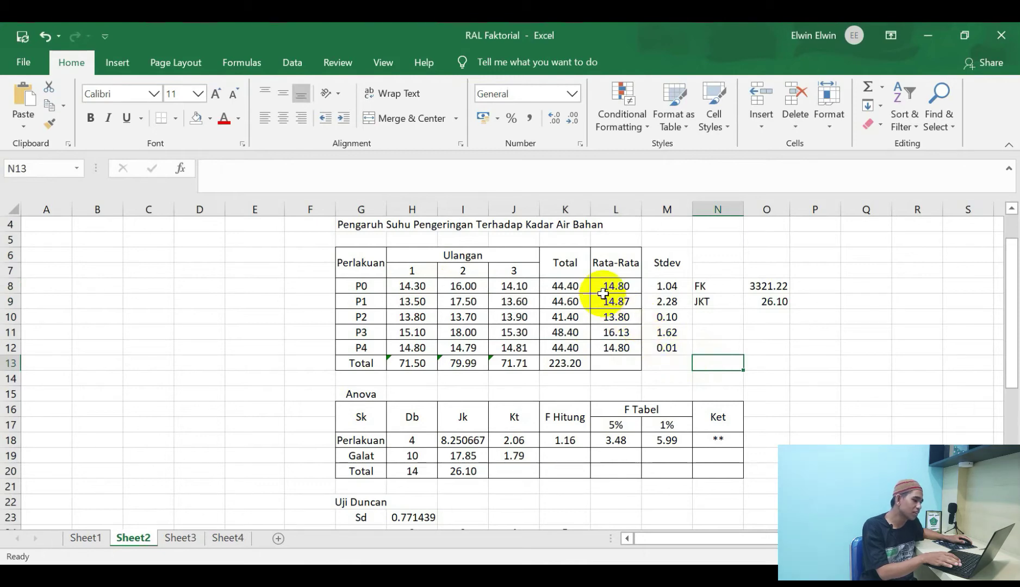
# Copy the treatment labels P0 to P4 from G8:G12 into R9:R13
pyautogui.click(819, 392)
pyautogui.press('Right')
pyautogui.press('Right')
pyautogui.press('Right')
pyautogui.press('Right')
pyautogui.press('Right')
pyautogui.press('Right')
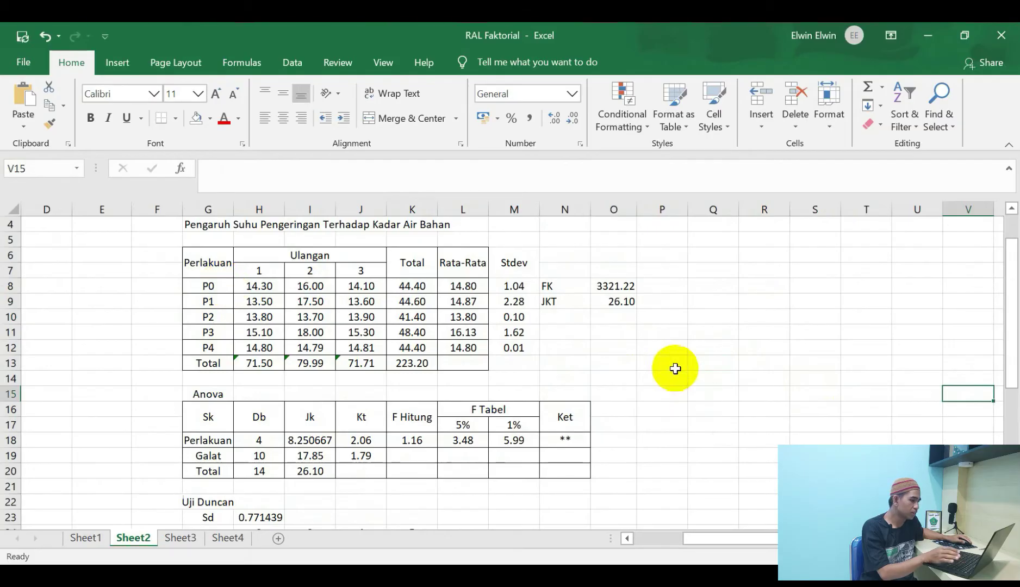
pyautogui.moveTo(215, 286); pyautogui.dragTo(209, 346)
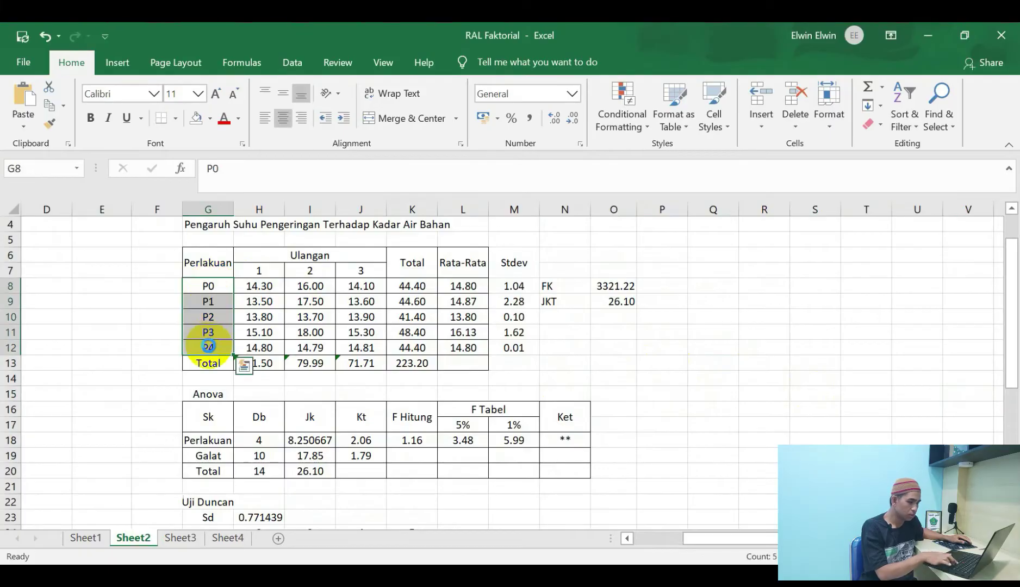
pyautogui.hotkey('ctrl', 'c')
pyautogui.click(729, 303)
pyautogui.click(738, 303)
pyautogui.hotkey('ctrl', 'v')
# Copy the treatment averages from L8:L12 and paste them as values only into S9:S13
pyautogui.click(668, 377)
pyautogui.moveTo(456, 286); pyautogui.dragTo(464, 348)
pyautogui.hotkey('ctrl', 'c')
pyautogui.click(824, 302)
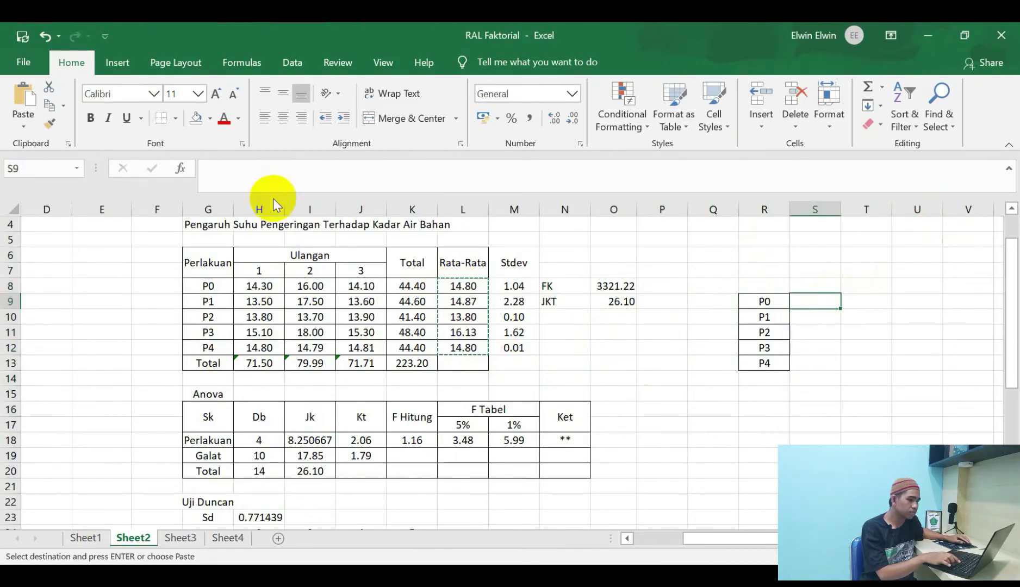
pyautogui.click(23, 127)
pyautogui.click(16, 256)
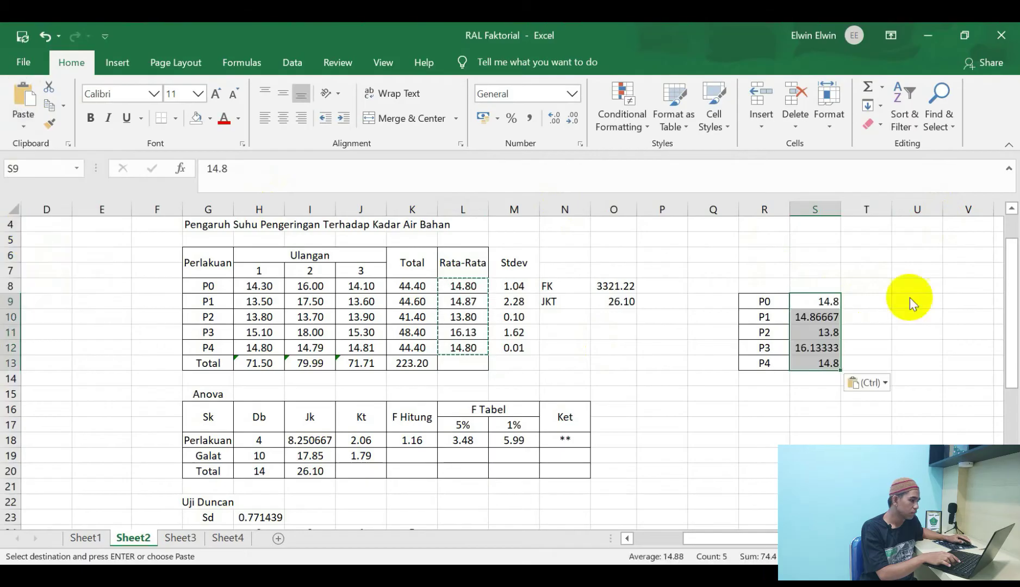
# Format the pasted averages in S9:S13 with two decimal places
pyautogui.click(574, 120)
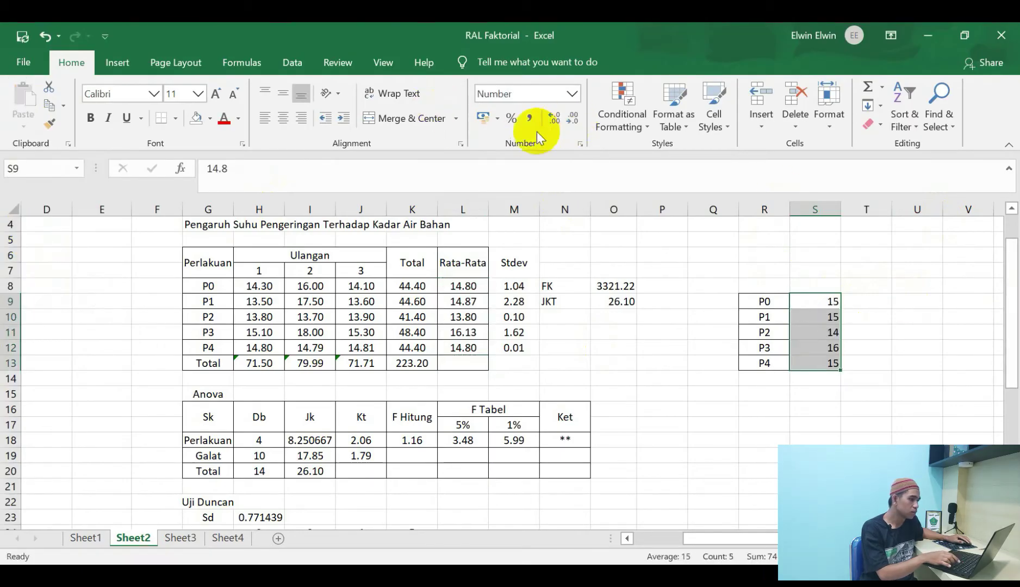
pyautogui.click(559, 118)
pyautogui.click(557, 118)
pyautogui.click(913, 379)
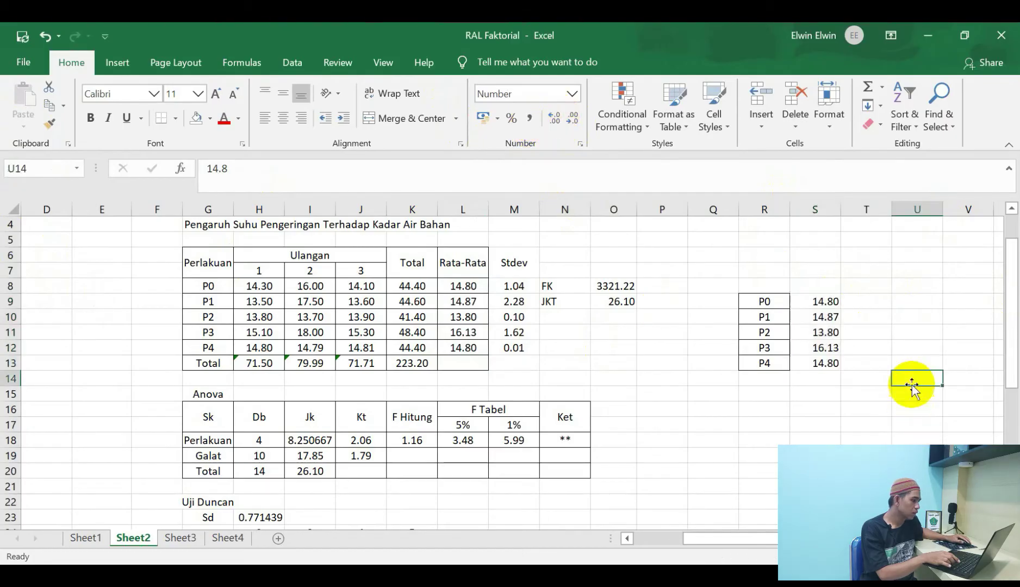
# Insert a clustered column chart of the treatment averages in R9:S13 and place it below that small table
pyautogui.moveTo(764, 302); pyautogui.dragTo(819, 363)
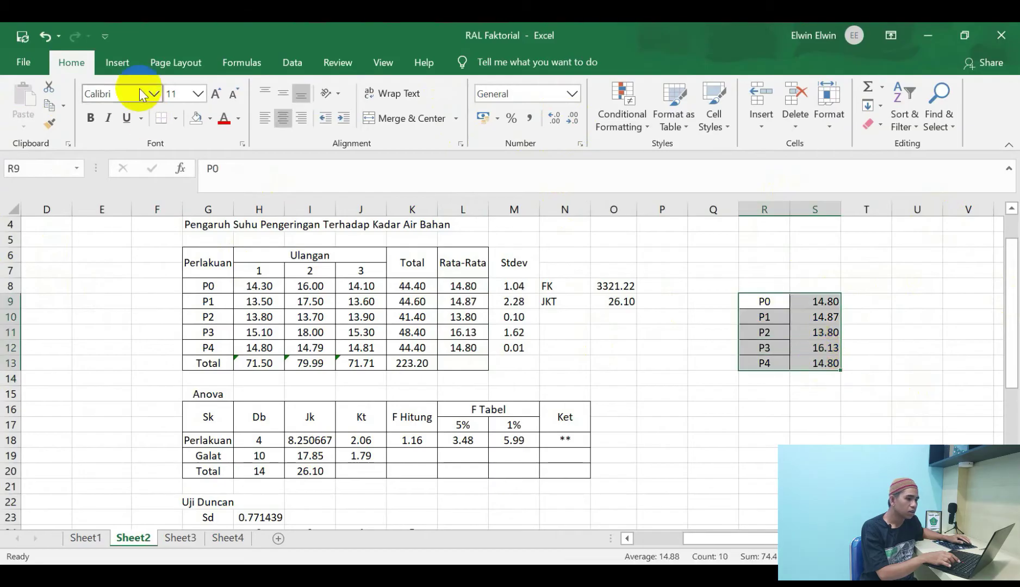
pyautogui.click(115, 62)
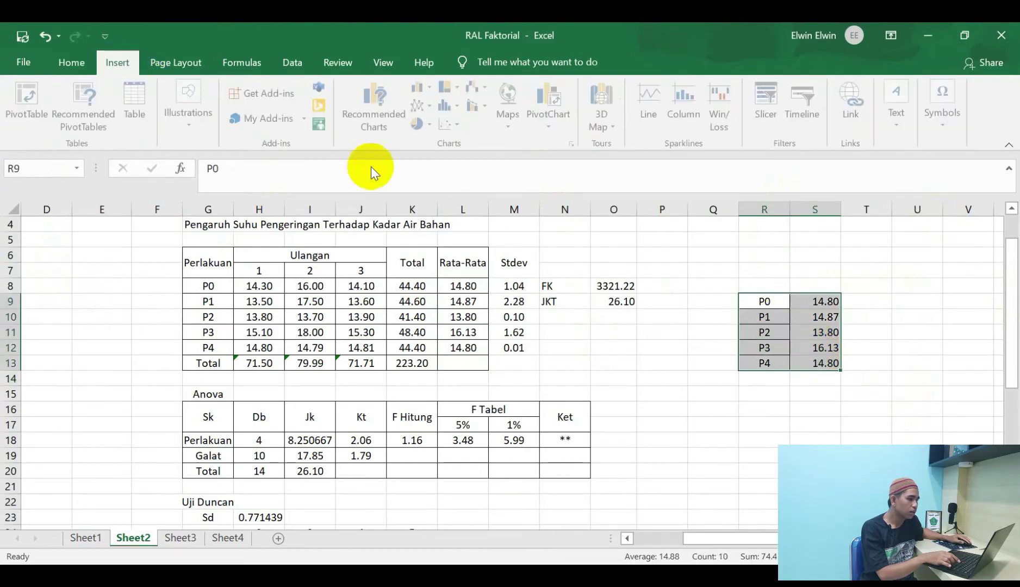
pyautogui.click(376, 106)
pyautogui.press('Return')
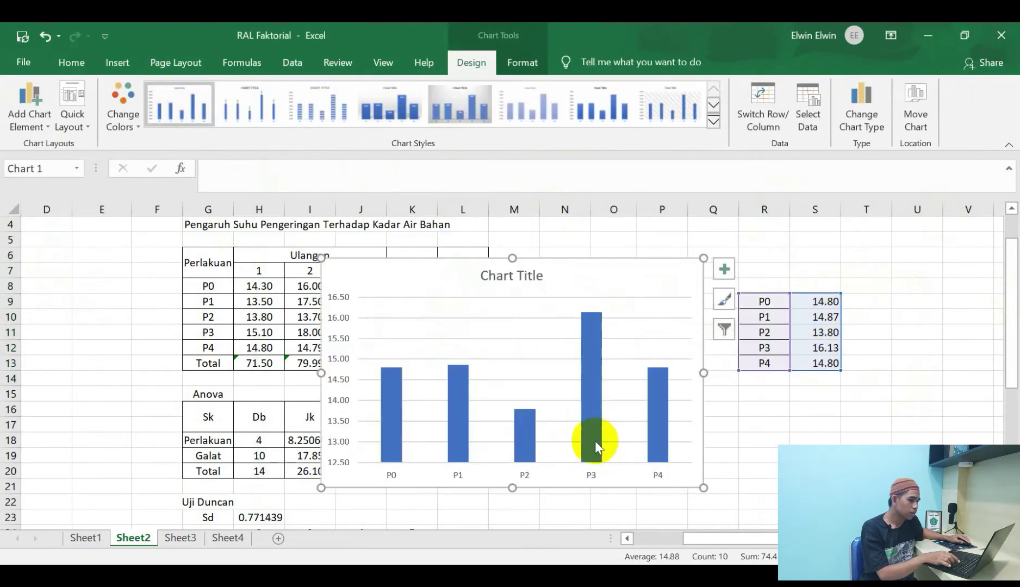
pyautogui.moveTo(610, 266); pyautogui.dragTo(804, 312)
pyautogui.scroll(-3, 799, 306)
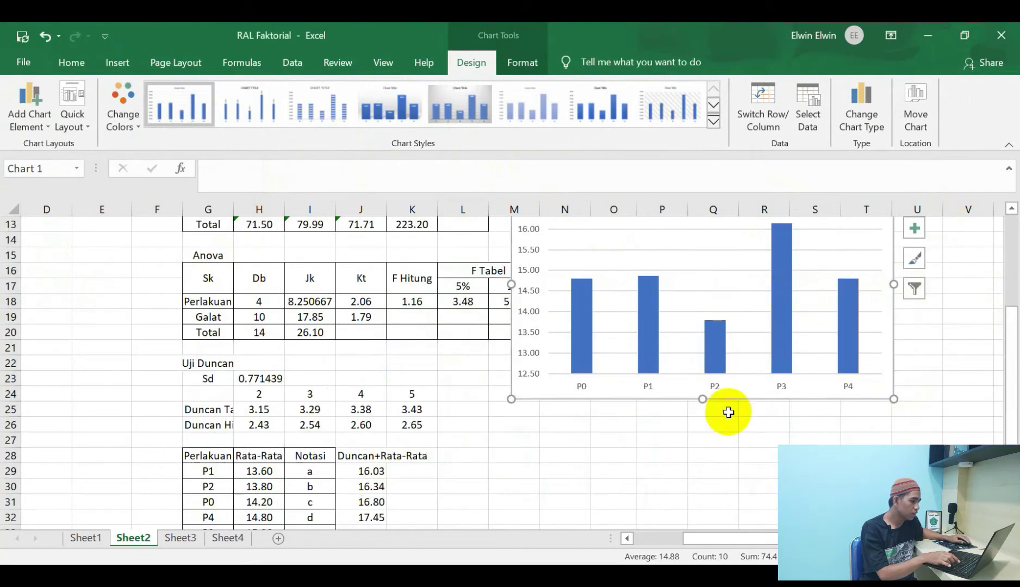
pyautogui.moveTo(733, 402); pyautogui.dragTo(753, 469)
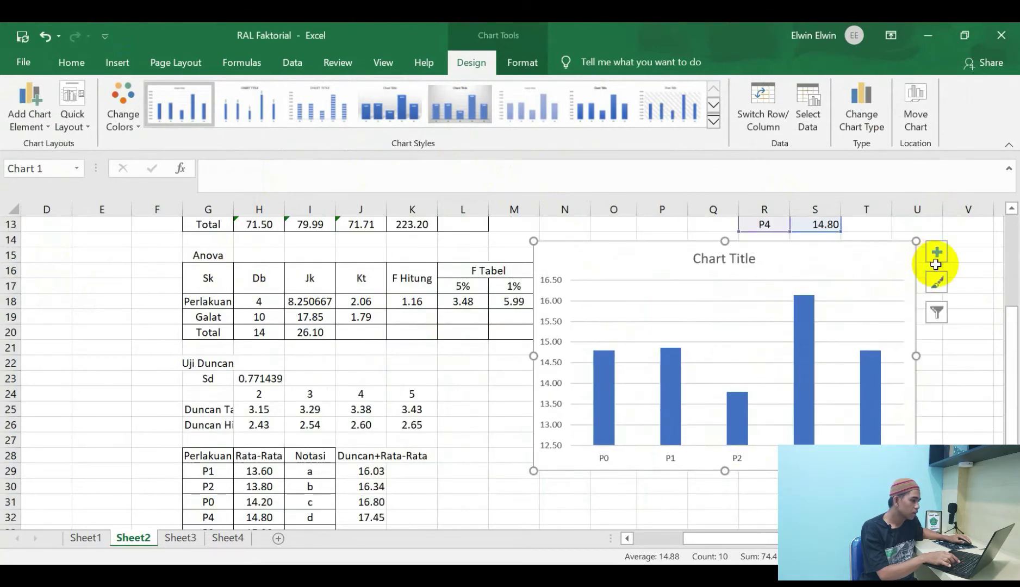
# Add axis titles to the horizontal and vertical axes of the column chart
pyautogui.click(131, 126)
pyautogui.click(75, 115)
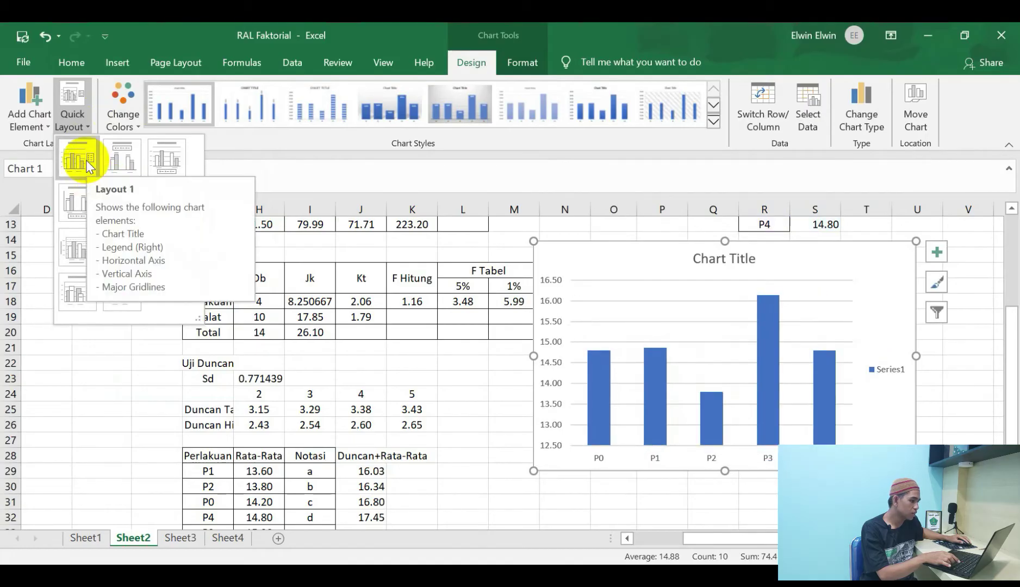
pyautogui.click(935, 252)
pyautogui.click(932, 254)
pyautogui.click(928, 258)
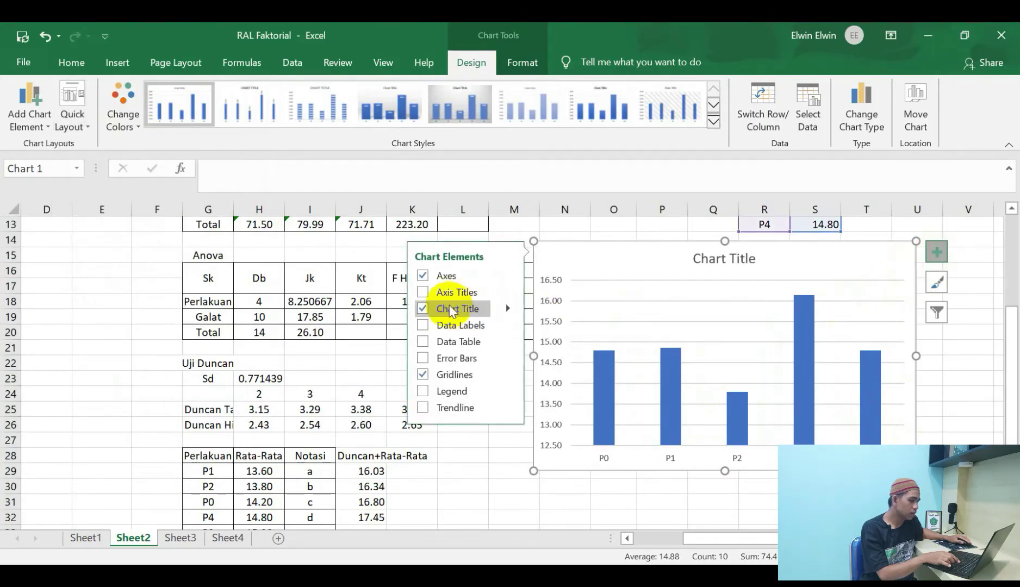
pyautogui.click(424, 293)
# Rename the chart's horizontal axis title to Perlakuan and its vertical axis title to Kadar Air
pyautogui.click(764, 451)
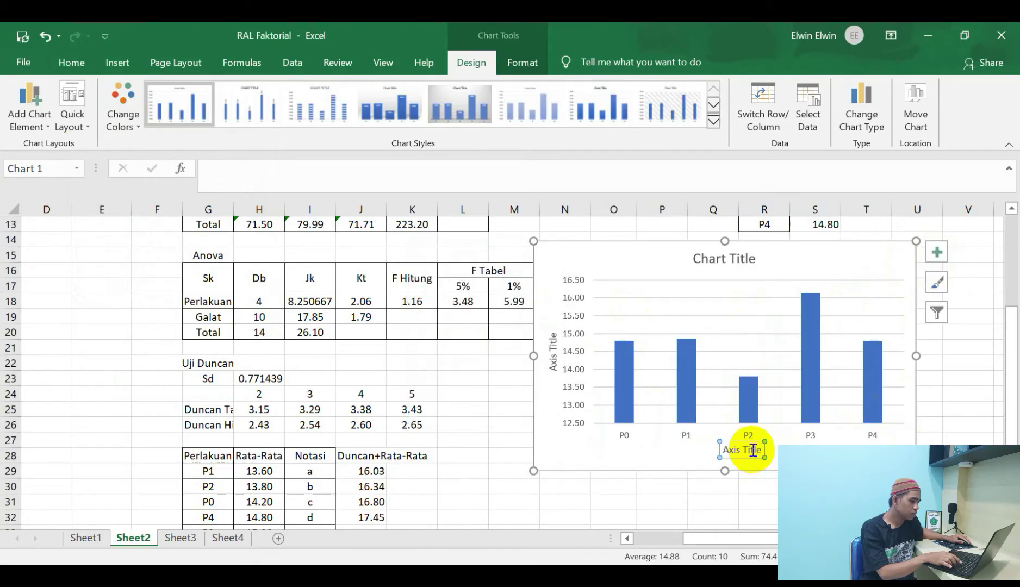
pyautogui.click(755, 445)
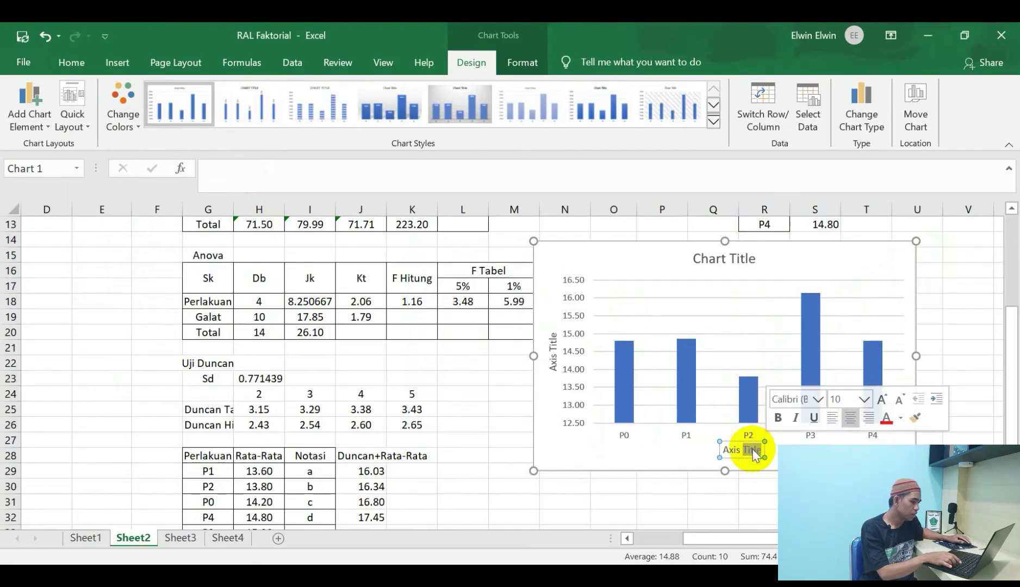
pyautogui.moveTo(758, 447); pyautogui.dragTo(719, 442)
pyautogui.write('Perlakuan')
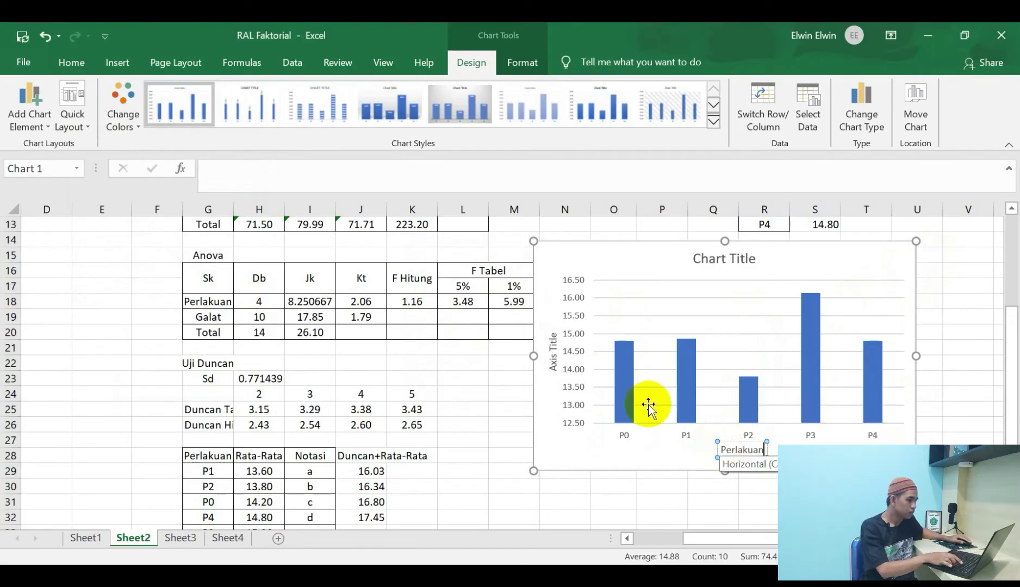
pyautogui.click(553, 342)
pyautogui.write('Kadar Air')
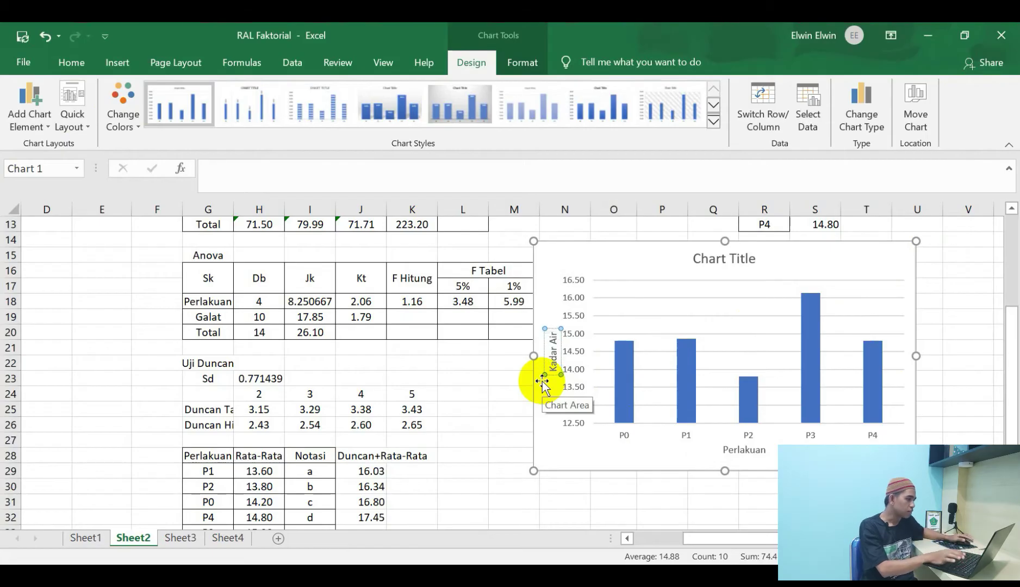
# Delete the chart title and move the chart up closer to the averages table
pyautogui.click(748, 261)
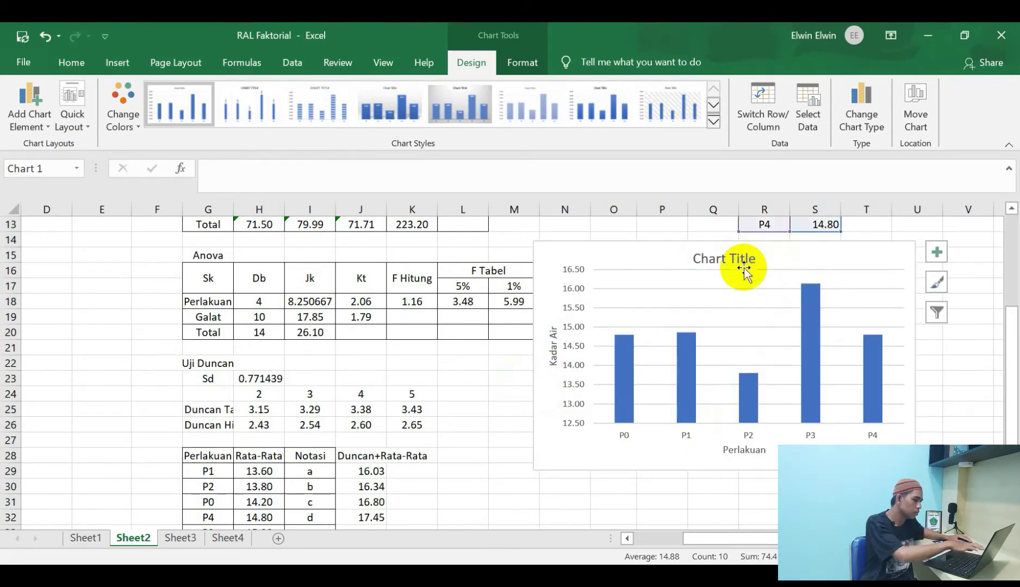
pyautogui.press('Delete')
pyautogui.scroll(2, 756, 288)
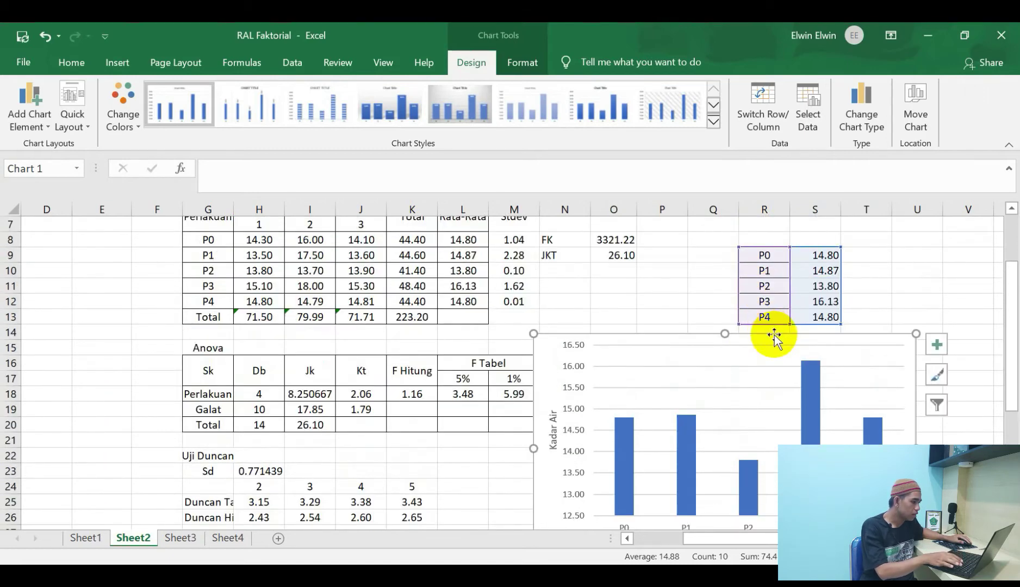
pyautogui.moveTo(774, 335); pyautogui.dragTo(786, 274)
pyautogui.scroll(-1, 788, 281)
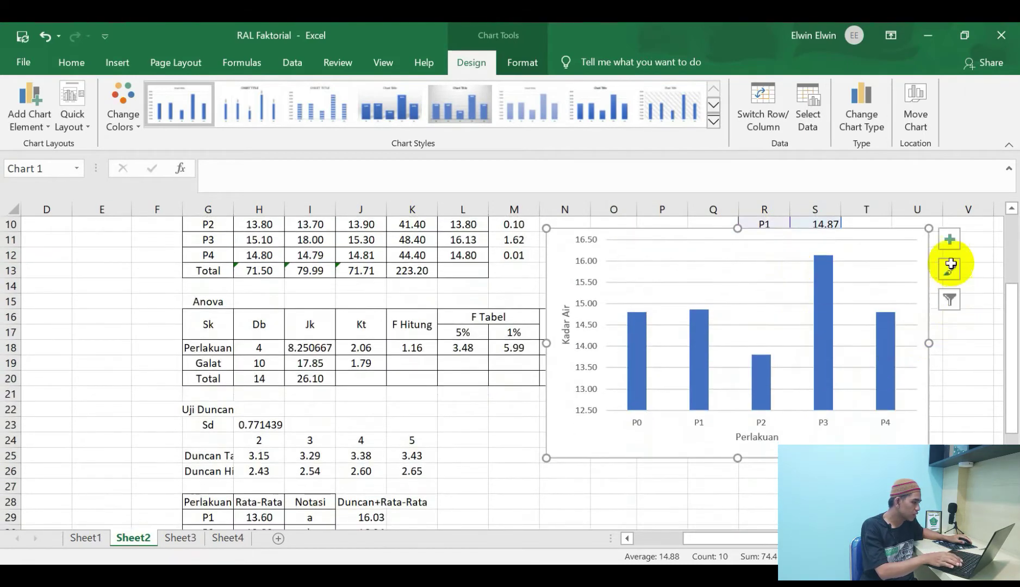
# Add standard deviation error bars to the chart columns and open their formatting options
pyautogui.click(951, 244)
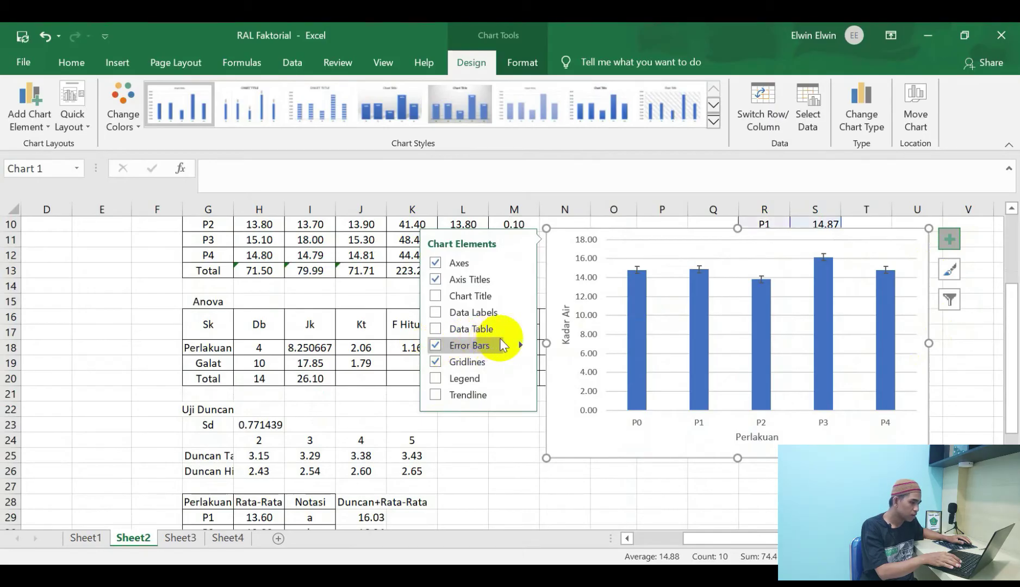
pyautogui.click(519, 346)
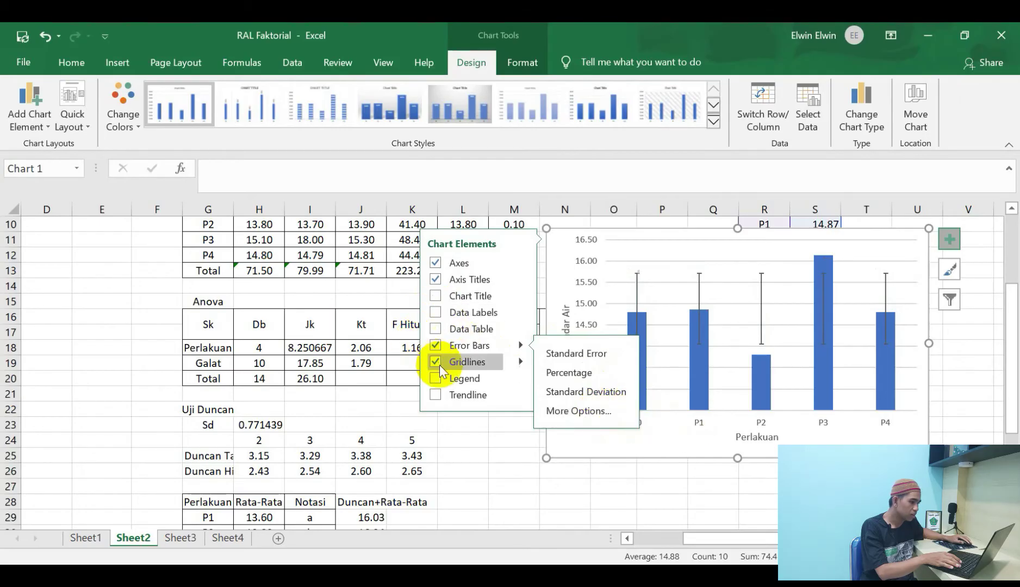
pyautogui.click(699, 288)
pyautogui.doubleClick(699, 289)
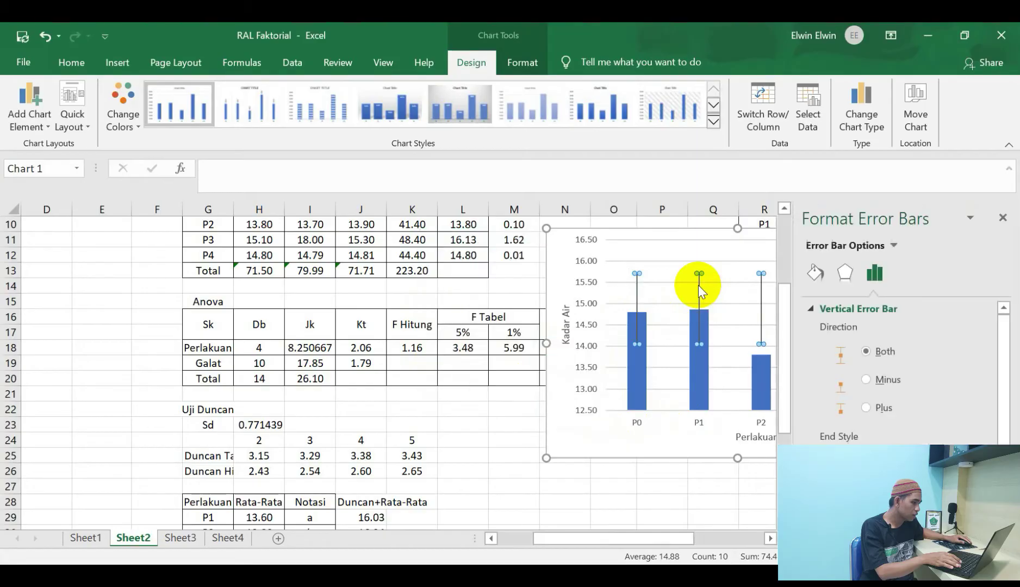
# Give the error bars custom amounts, using the Stdev cells M8:M12 for both the positive and negative error values
pyautogui.scroll(-3, 896, 397)
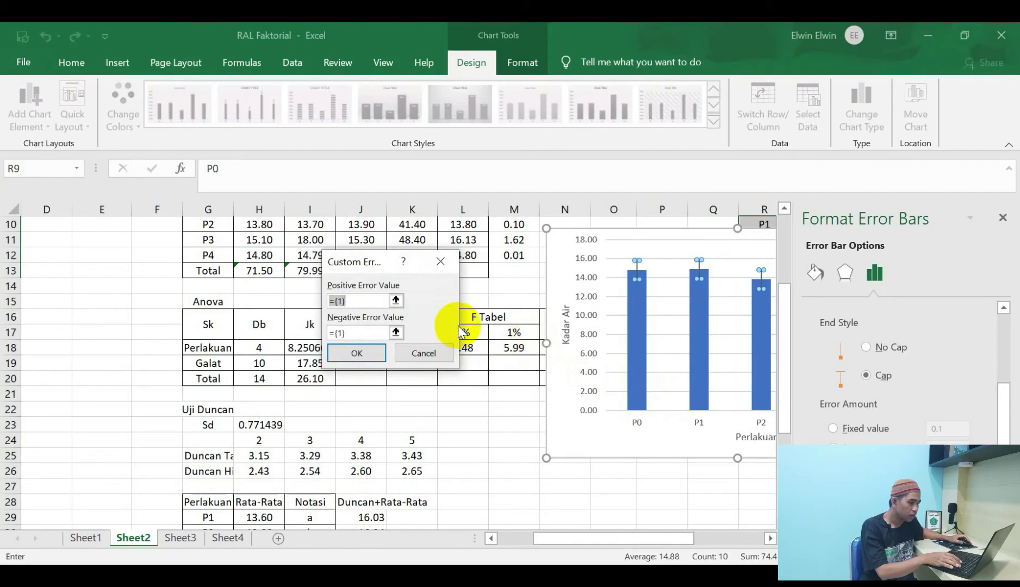
pyautogui.scroll(2, 513, 322)
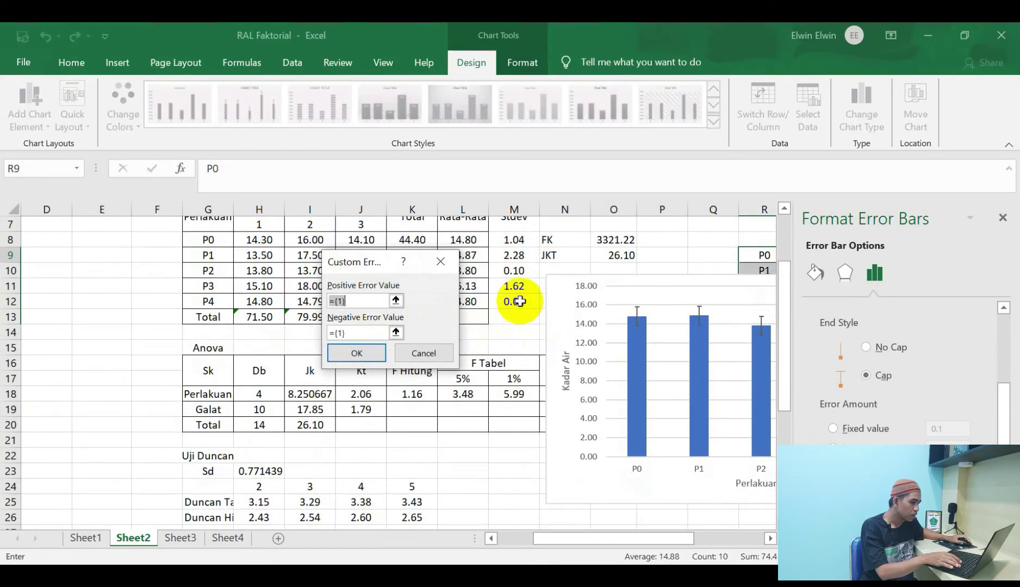
pyautogui.moveTo(515, 242); pyautogui.dragTo(519, 308)
pyautogui.click(361, 333)
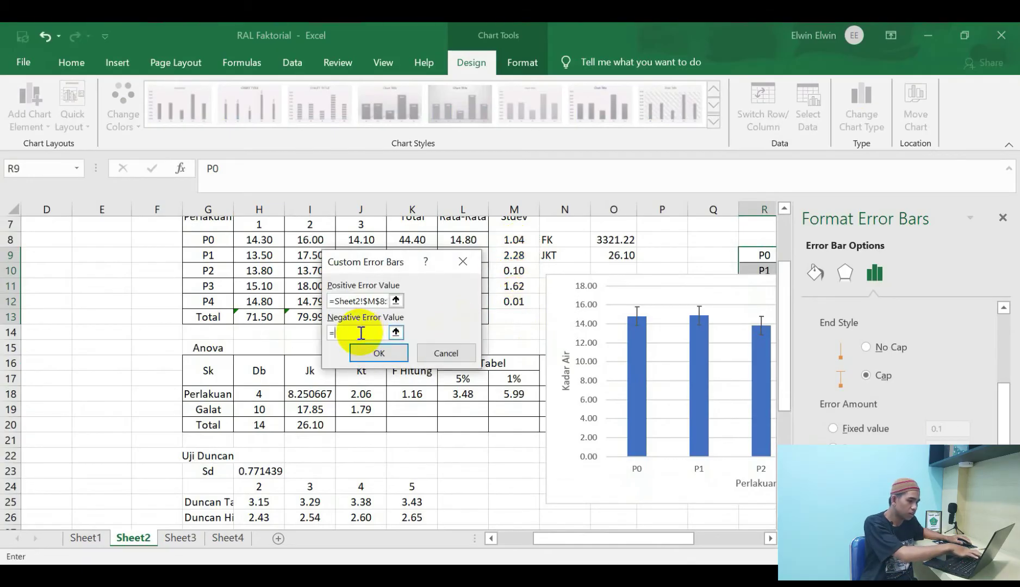
pyautogui.press('BackSpace')
pyautogui.press('BackSpace')
pyautogui.press('BackSpace')
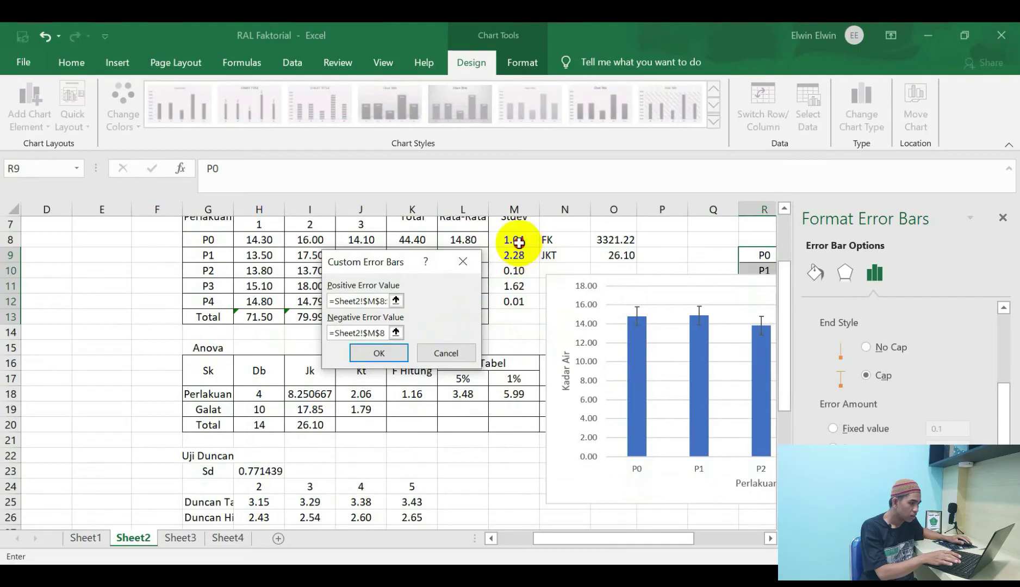
pyautogui.moveTo(518, 245); pyautogui.dragTo(520, 303)
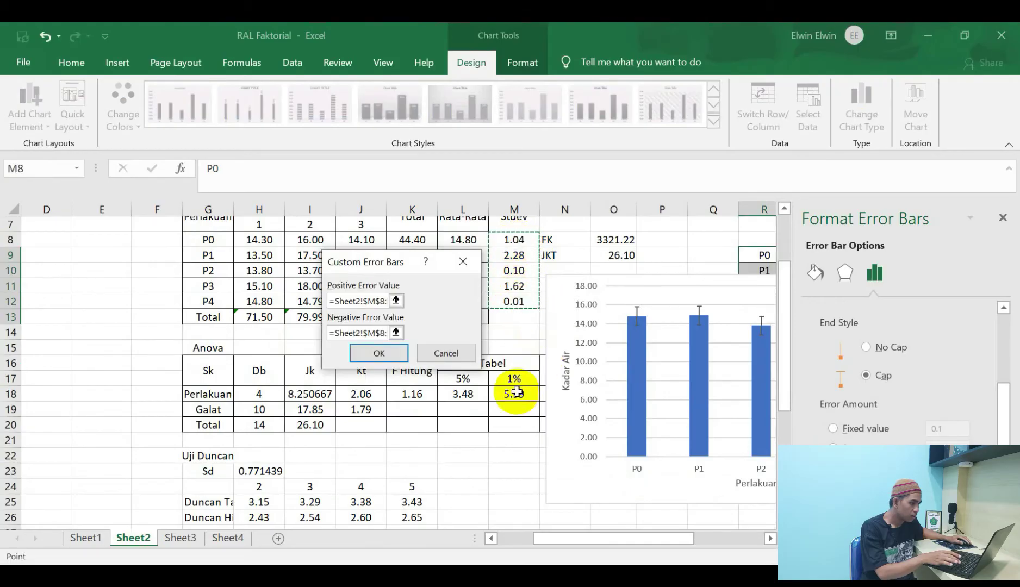
pyautogui.click(398, 352)
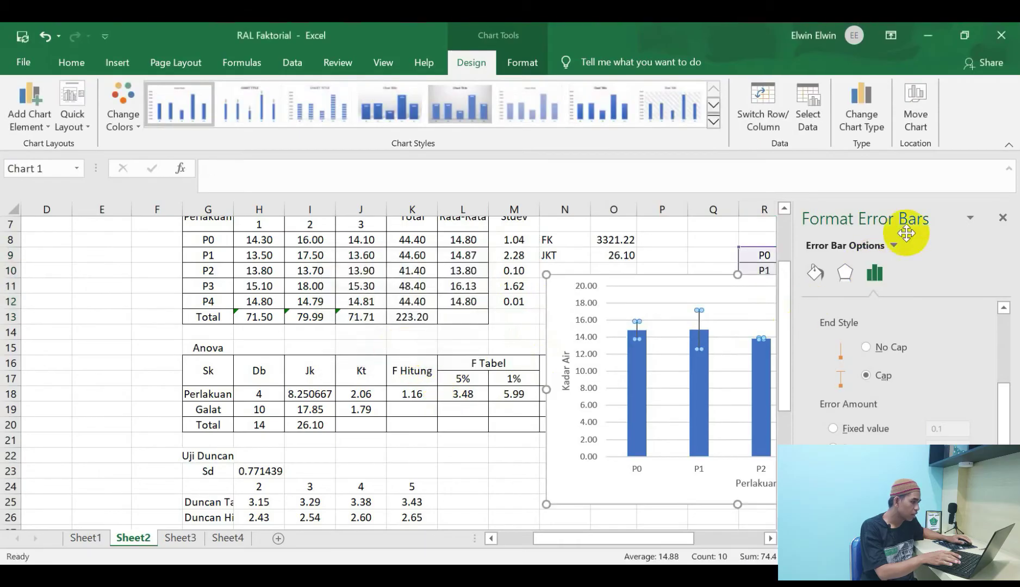
pyautogui.click(1002, 217)
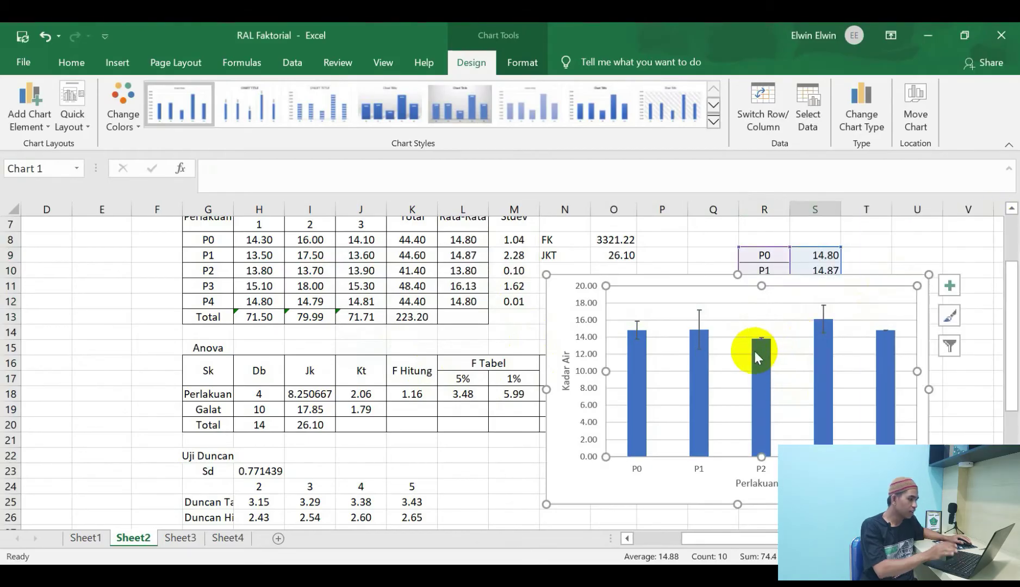
# Enlarge the chart and move it clear of the Anova table
pyautogui.click(795, 348)
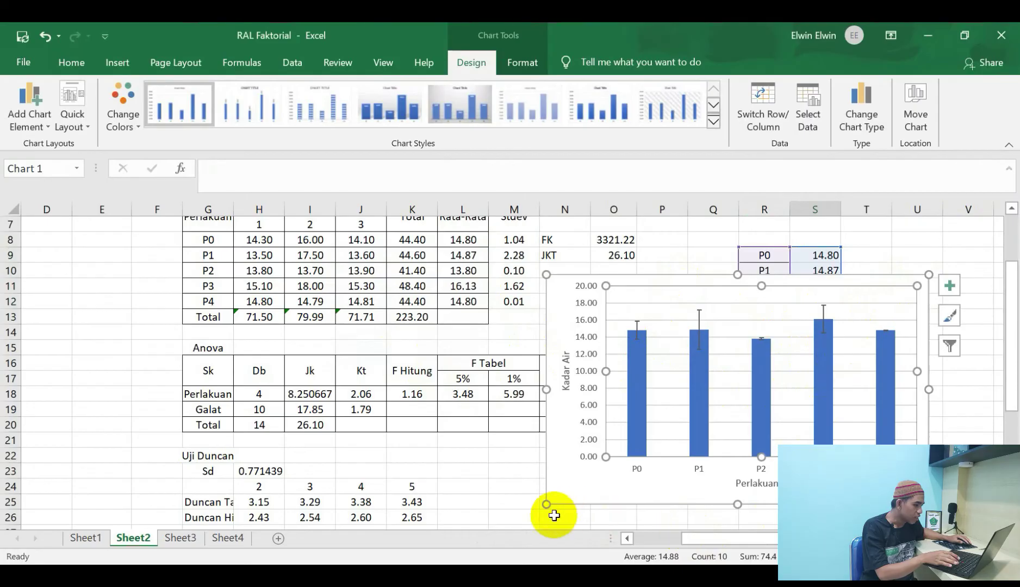
pyautogui.moveTo(546, 506); pyautogui.dragTo(536, 527)
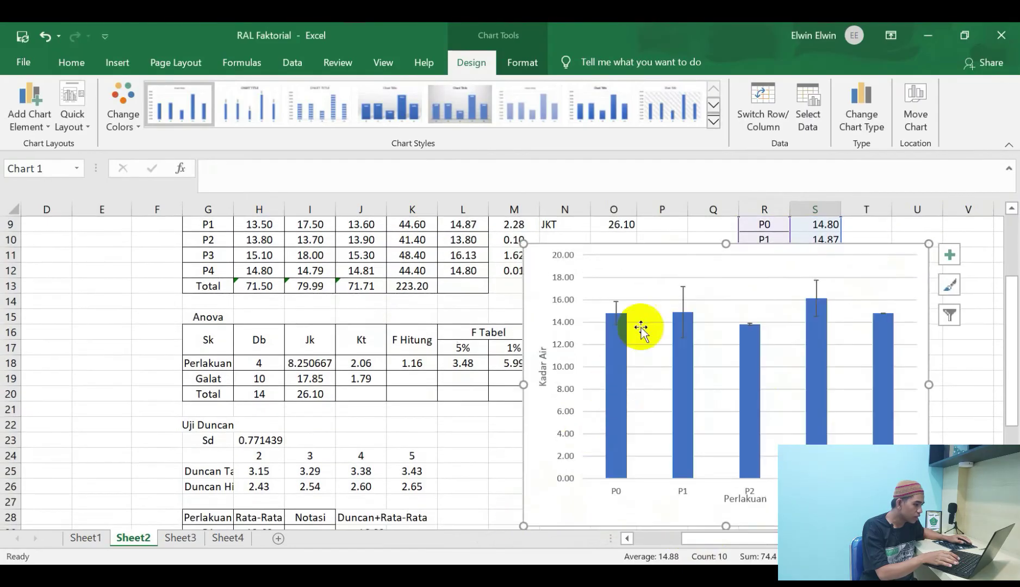
pyautogui.moveTo(706, 251); pyautogui.dragTo(750, 266)
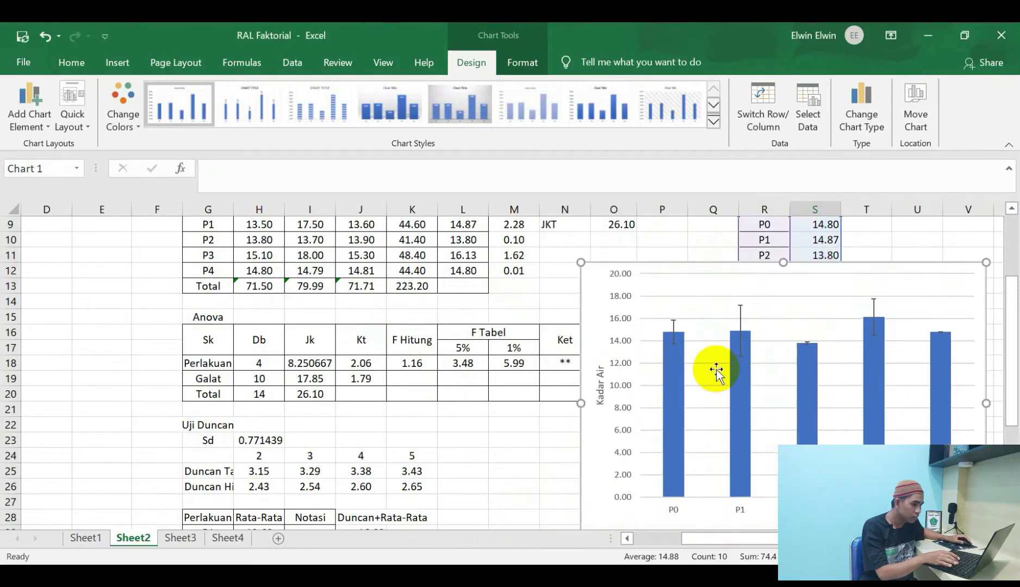
# Compare the P3 standard deviation in M11 with the P3 column's error bar in the chart
pyautogui.scroll(2, 680, 397)
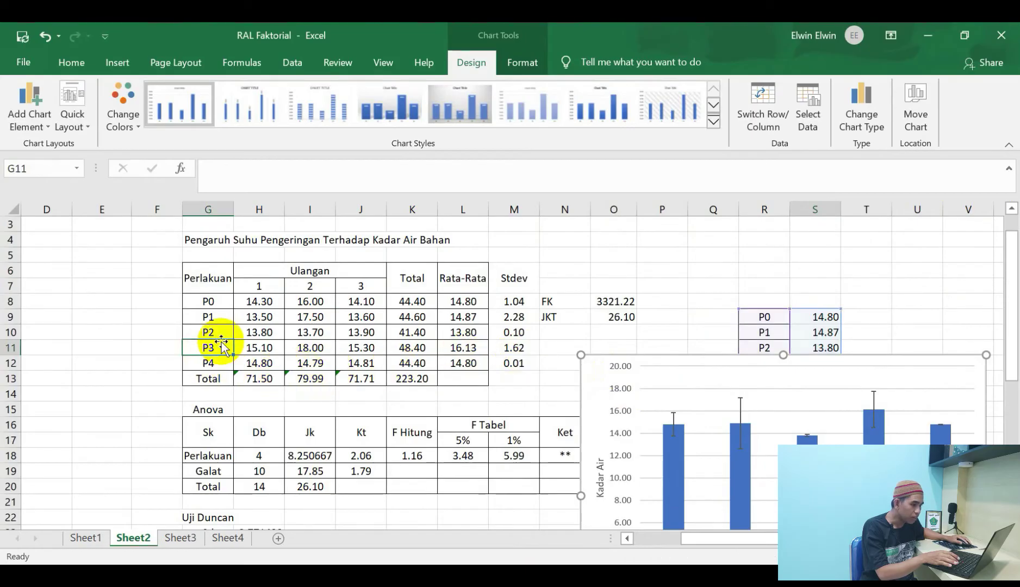
pyautogui.click(208, 348)
pyautogui.click(523, 348)
pyautogui.scroll(-2, 679, 357)
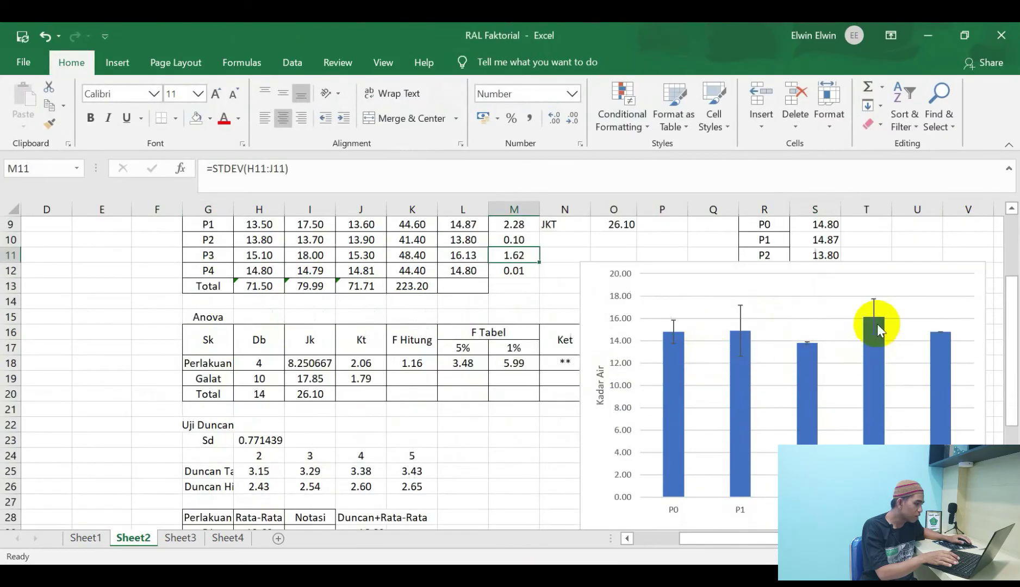
pyautogui.scroll(-1, 871, 326)
pyautogui.scroll(1, 872, 337)
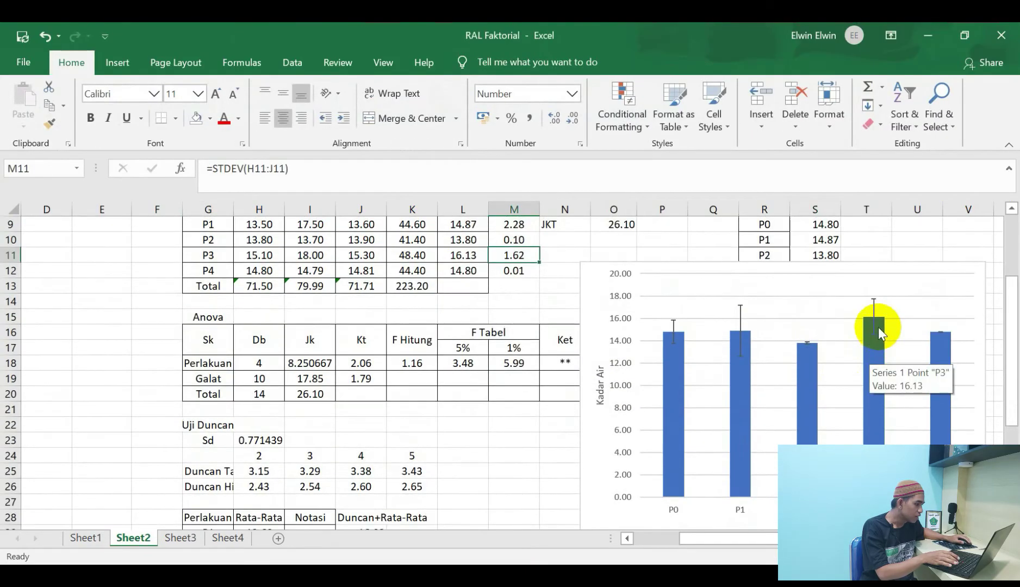
pyautogui.click(873, 321)
pyautogui.scroll(-1, 763, 405)
pyautogui.scroll(2, 733, 397)
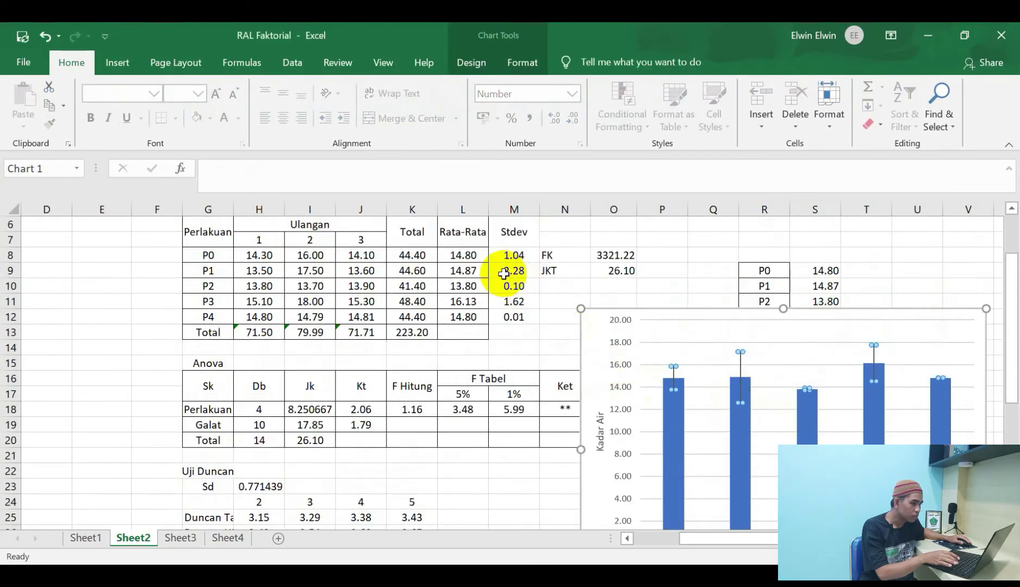
# Compare the P1 standard deviation in M9 with its error bar, and examine the P4 error bar
pyautogui.click(511, 270)
pyautogui.scroll(-1, 741, 359)
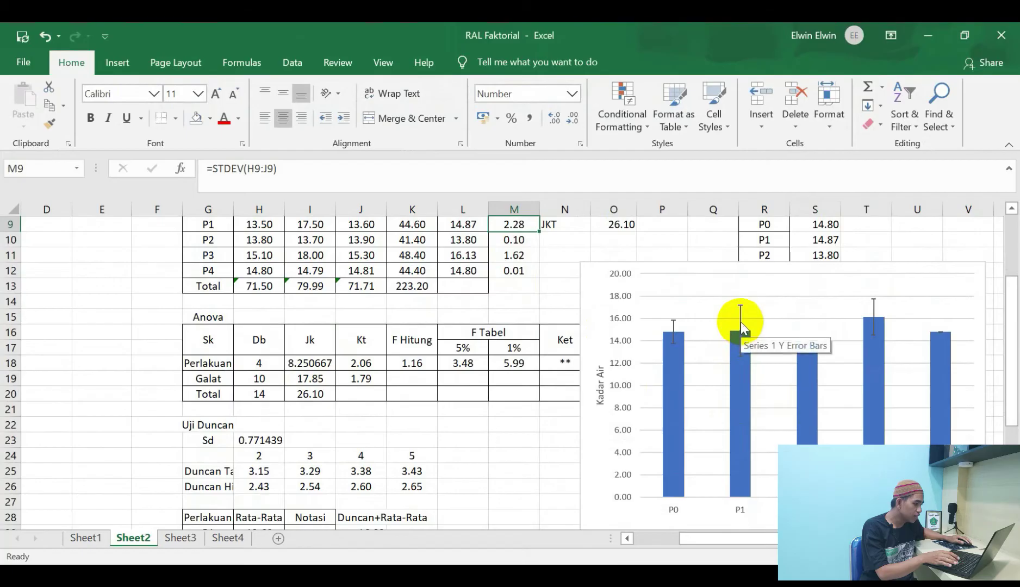
pyautogui.click(741, 325)
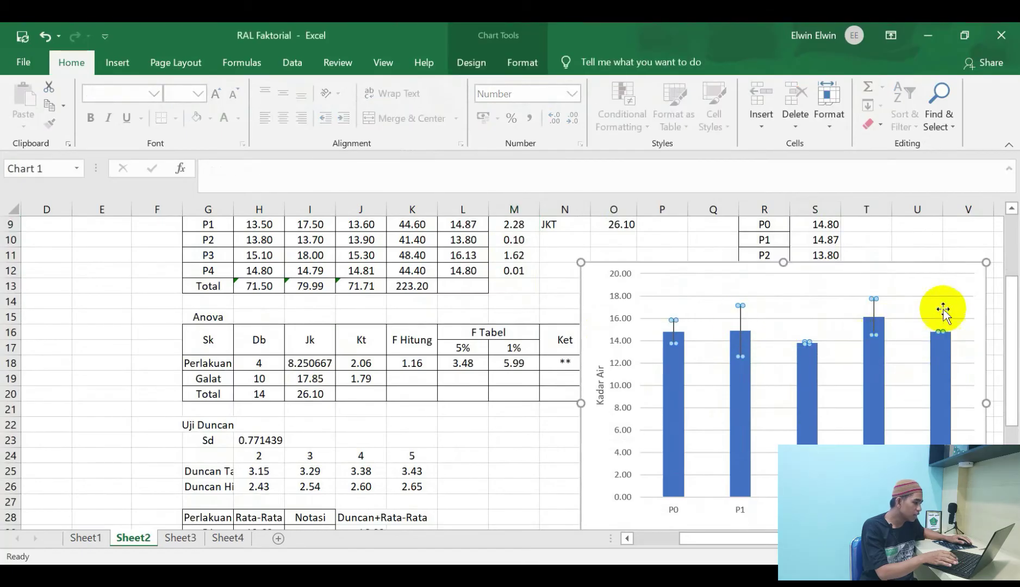
pyautogui.click(944, 333)
pyautogui.scroll(-1, 814, 375)
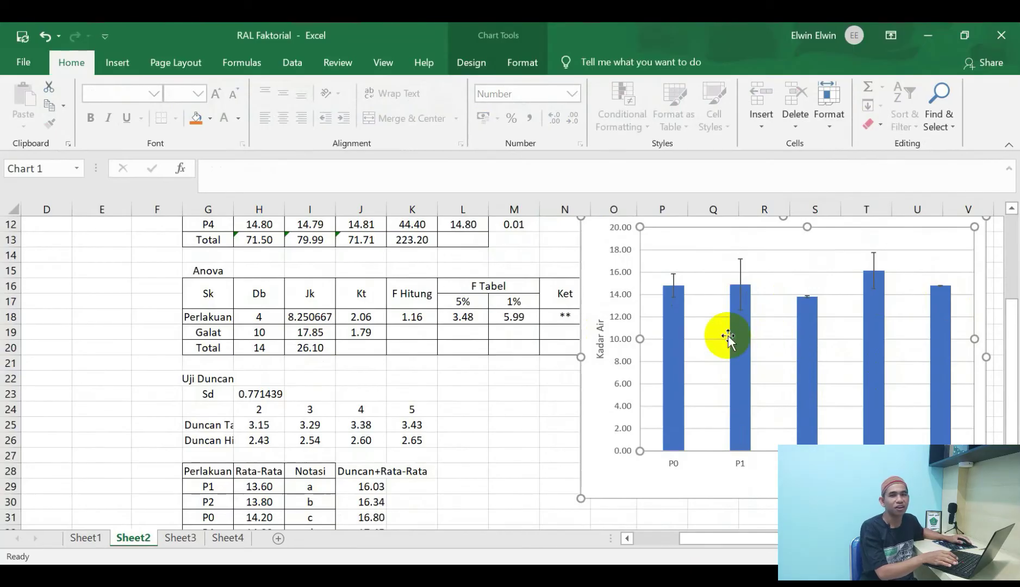
pyautogui.click(742, 296)
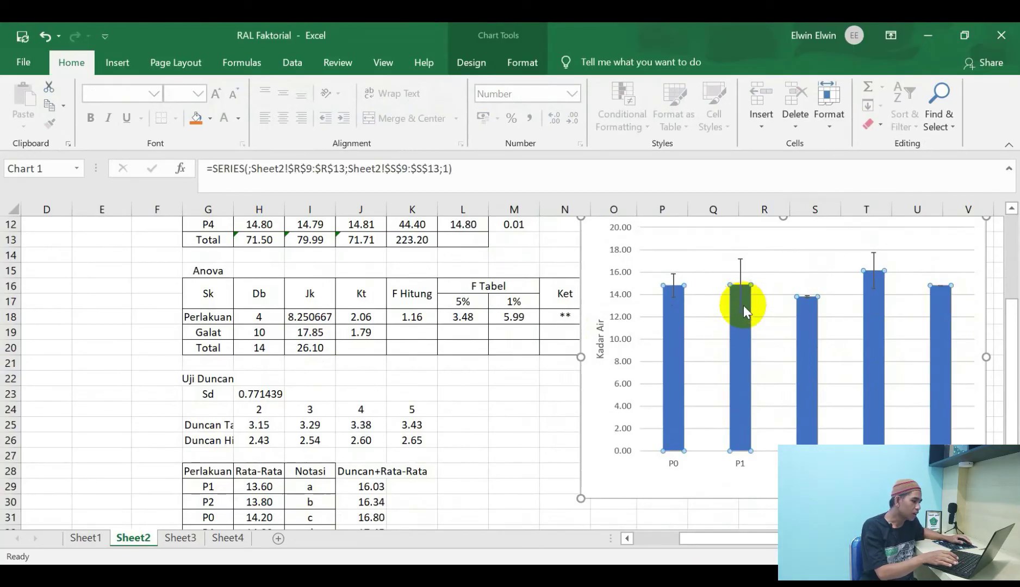
# Move the chart about one column closer to the Anova table, keeping it below the first rows of the averages table
pyautogui.click(789, 276)
pyautogui.scroll(1, 788, 280)
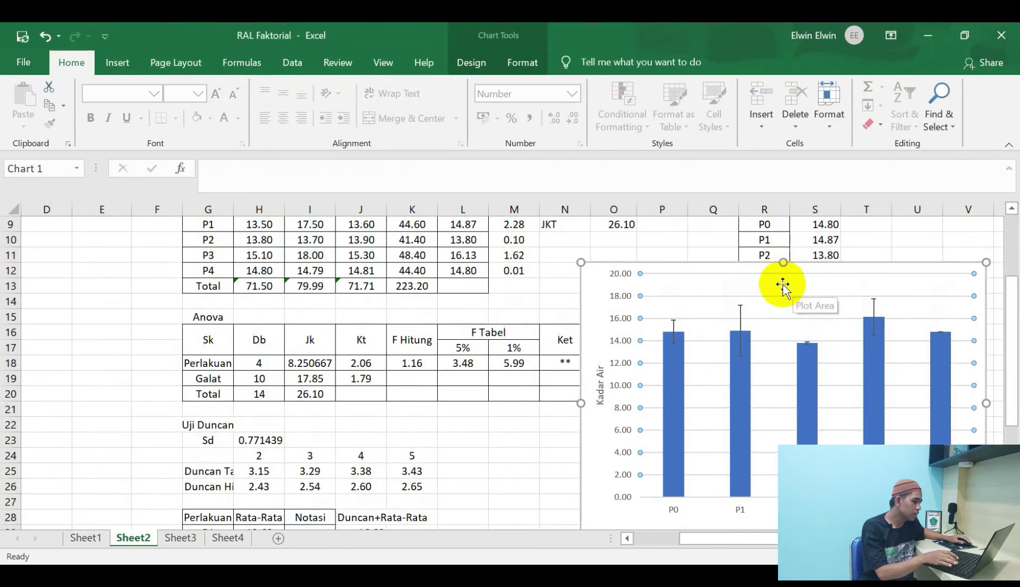
pyautogui.click(711, 257)
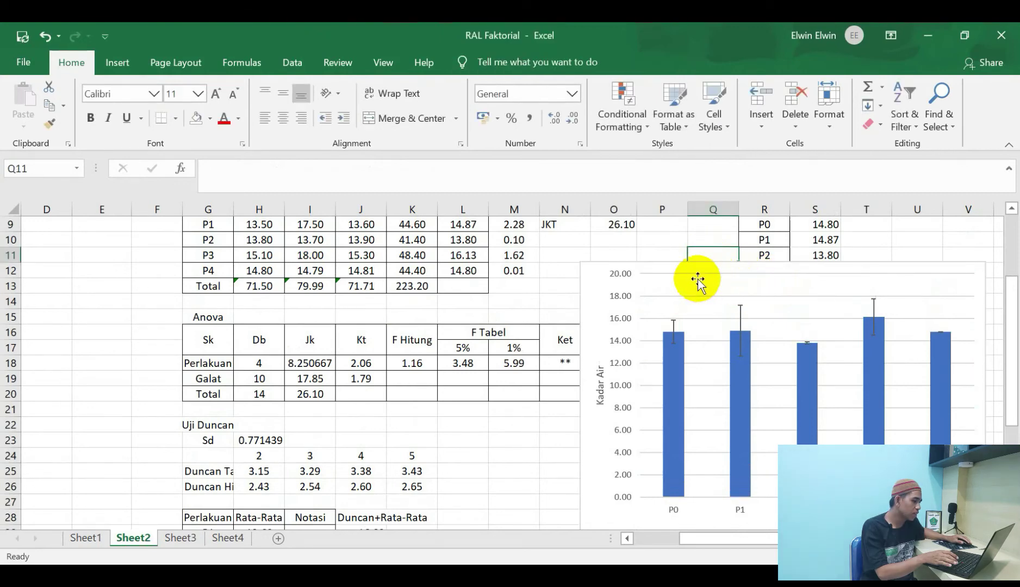
pyautogui.click(901, 267)
pyautogui.moveTo(901, 267); pyautogui.dragTo(841, 266)
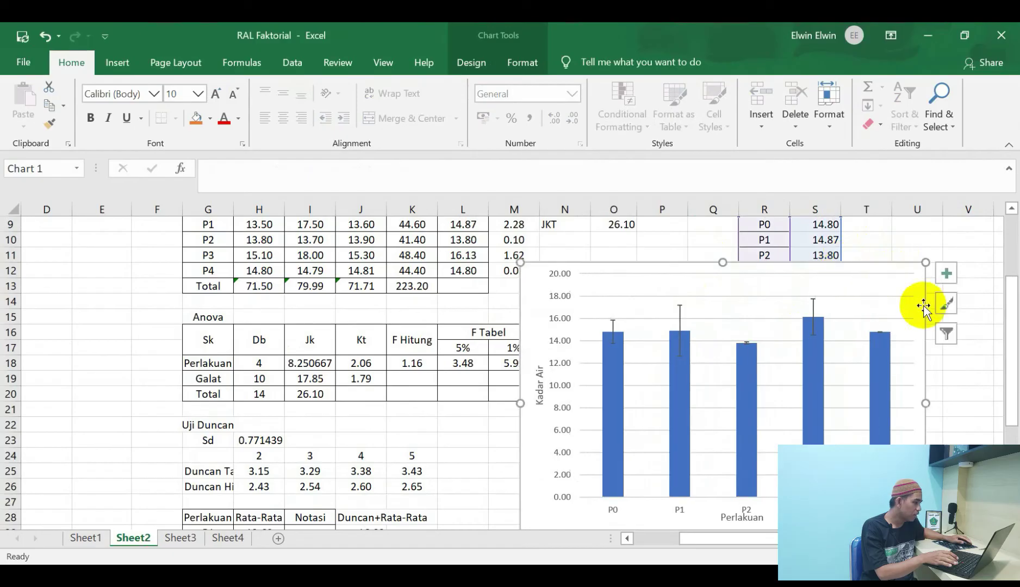
# Add data labels to the chart and raise the P0, P1 and P3 labels above their error bars
pyautogui.click(946, 273)
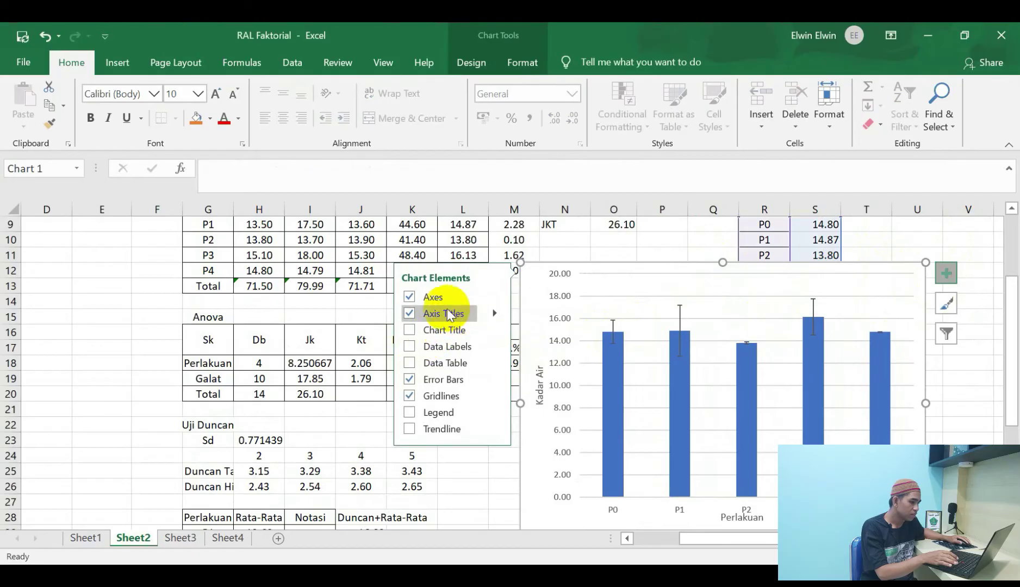
pyautogui.click(412, 347)
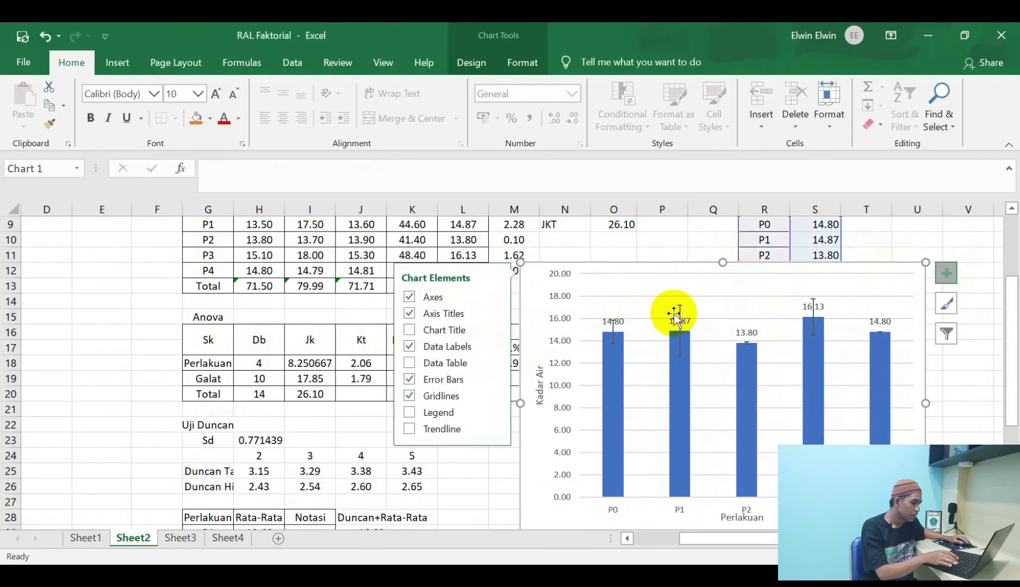
pyautogui.click(622, 317)
pyautogui.moveTo(620, 314); pyautogui.dragTo(620, 302)
pyautogui.click(680, 316)
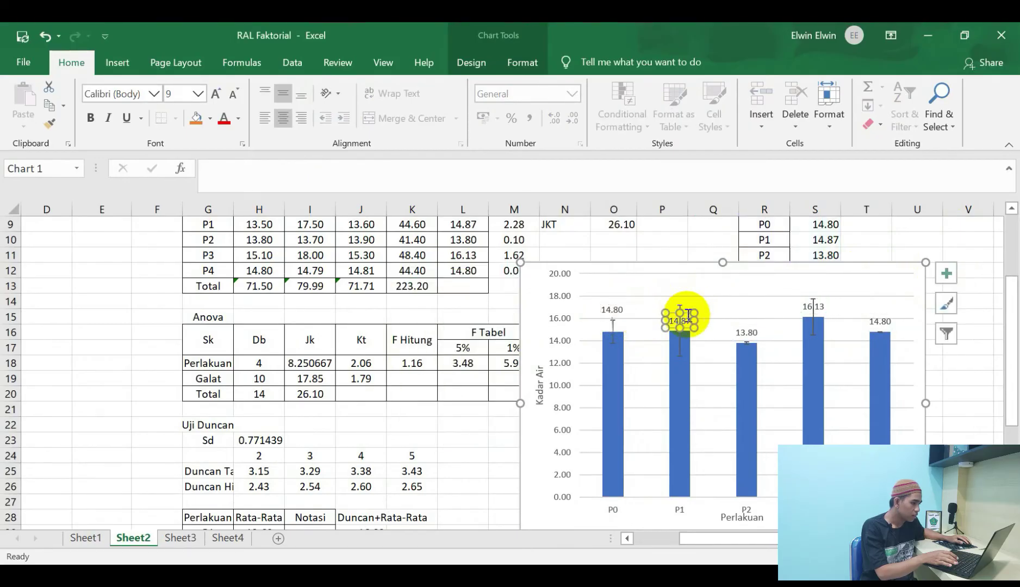
pyautogui.moveTo(688, 311); pyautogui.dragTo(686, 287)
pyautogui.click(815, 306)
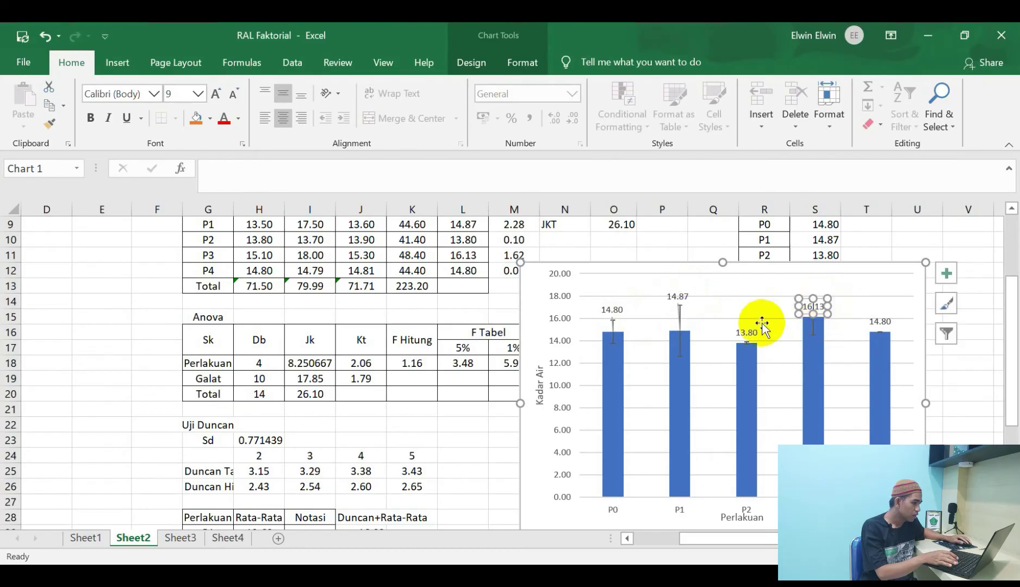
pyautogui.moveTo(820, 298); pyautogui.dragTo(821, 286)
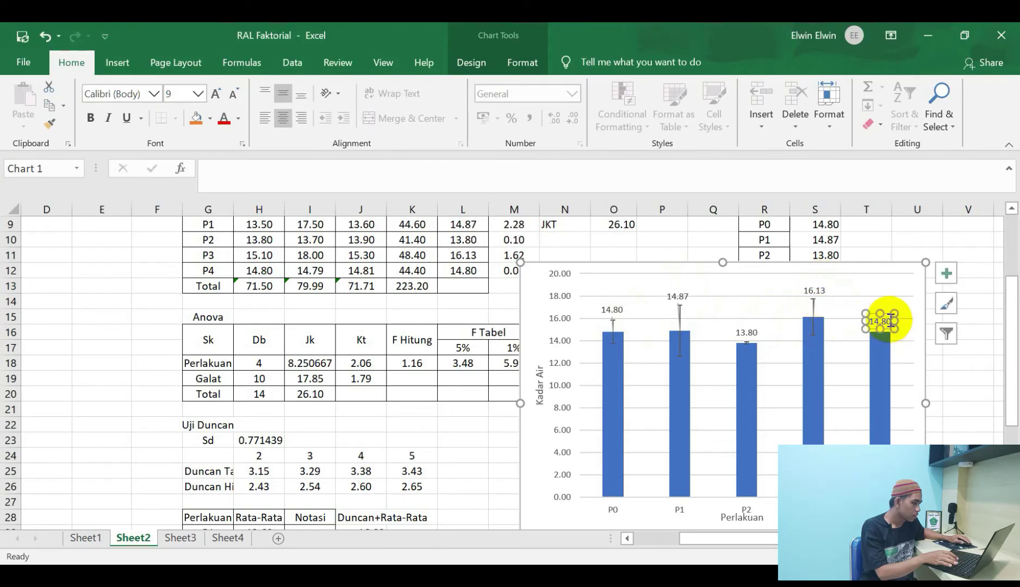
# Add the notation letter a to the P0 column's data label so it reads 14.80a
pyautogui.doubleClick(621, 309)
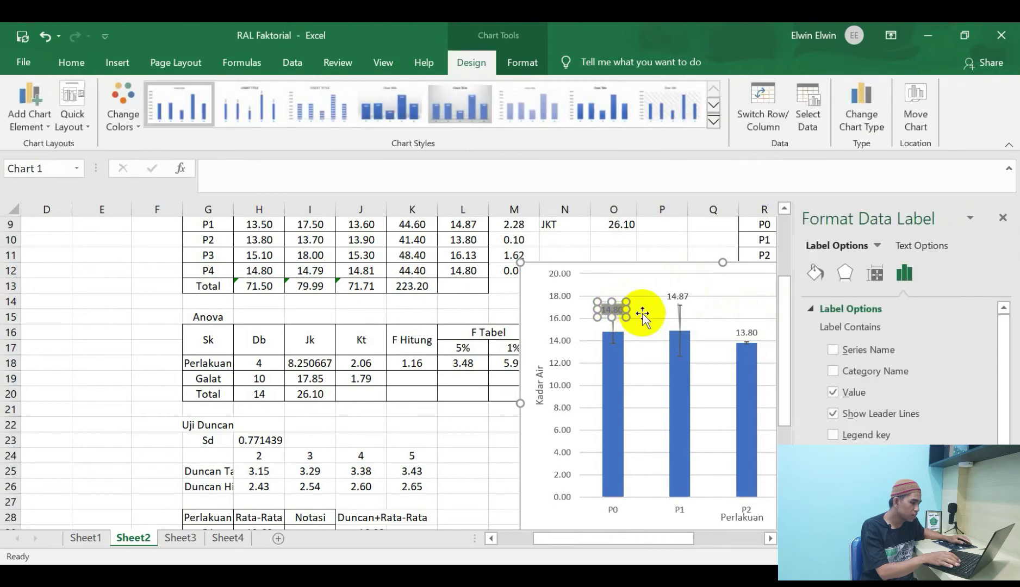
pyautogui.click(619, 309)
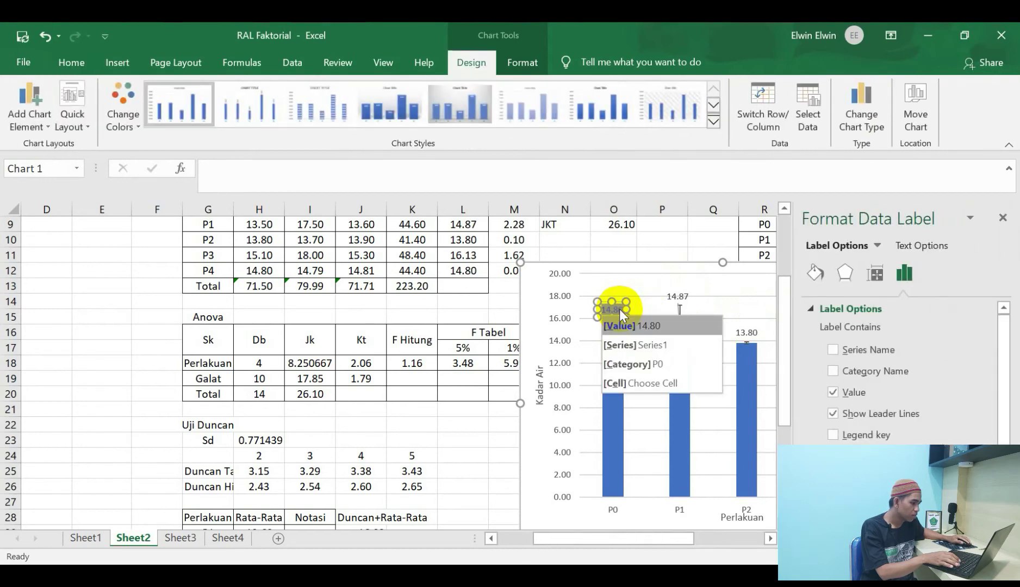
pyautogui.click(1002, 217)
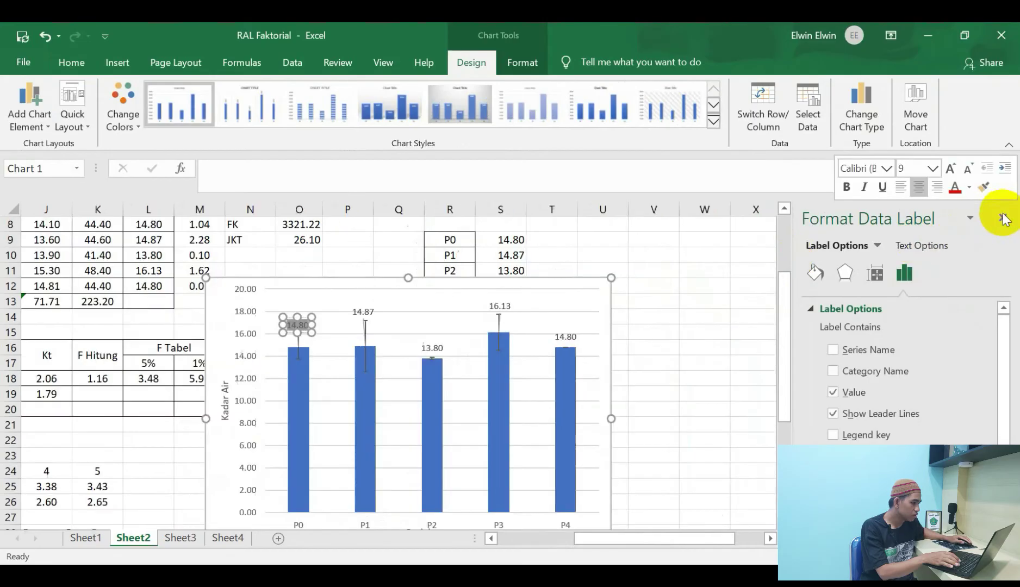
pyautogui.click(304, 324)
pyautogui.click(304, 325)
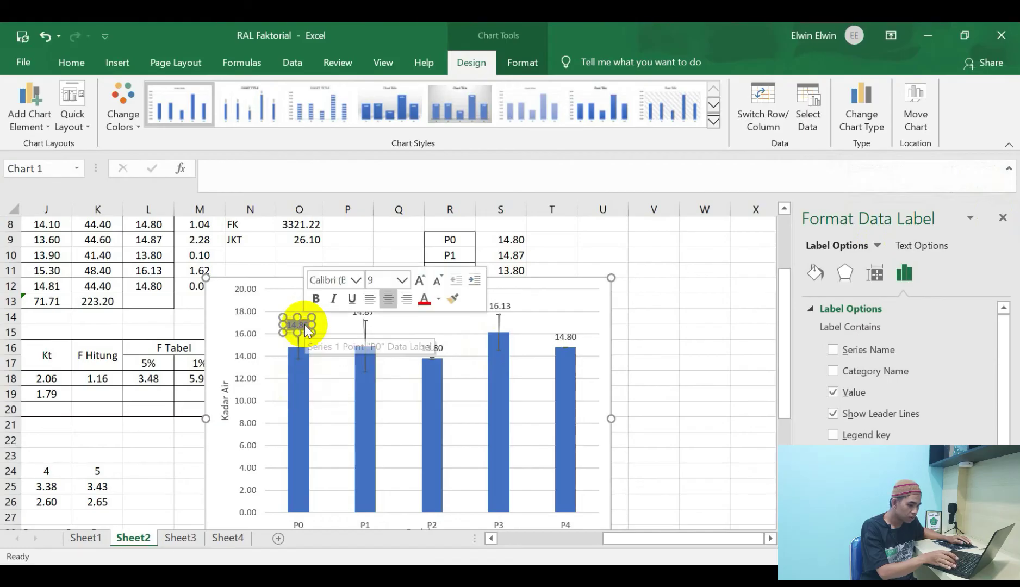
pyautogui.write('a')
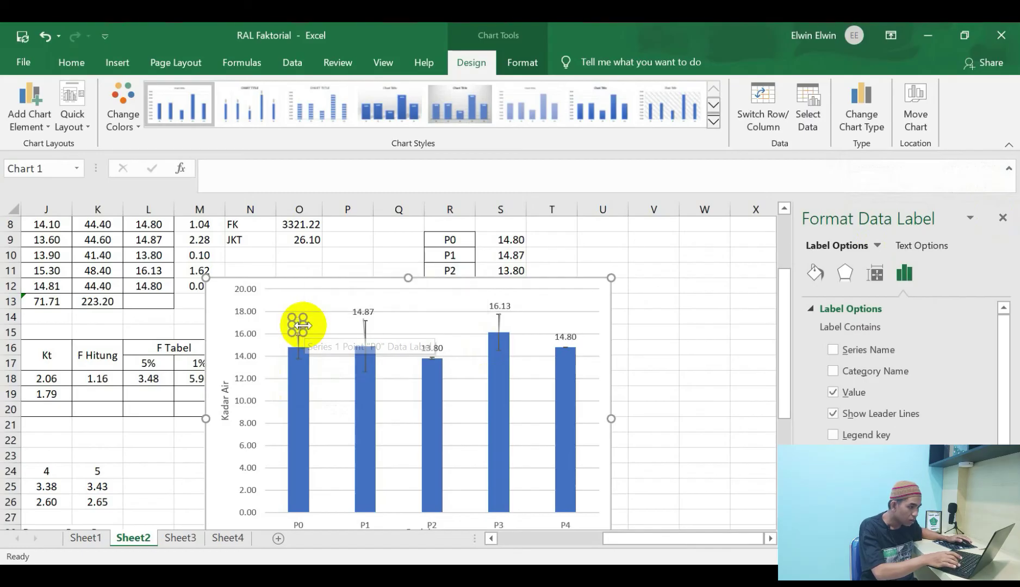
pyautogui.write('14.80')
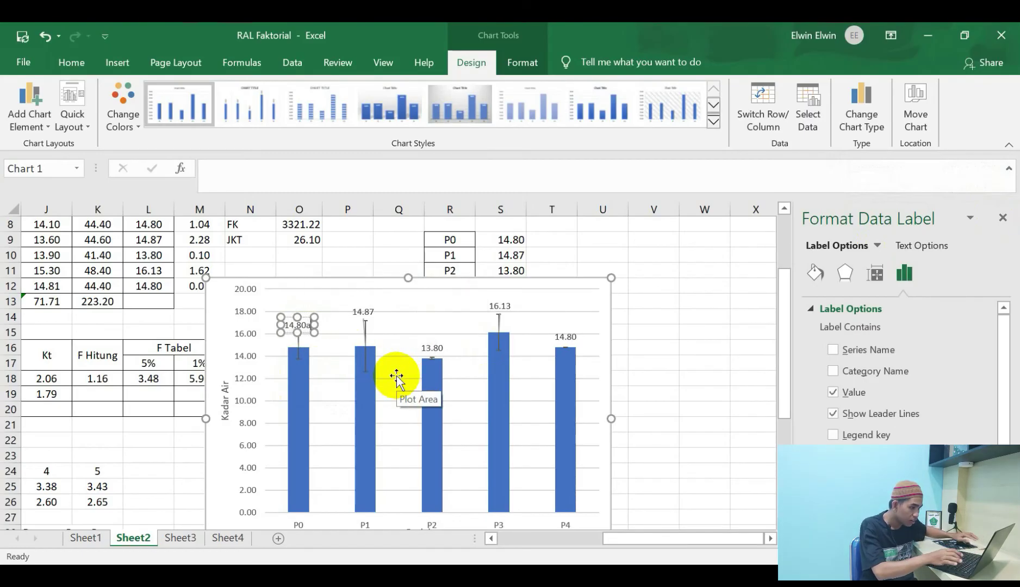
# Add notation letters to the next two data labels, making P1 read 14.87b and P2 read 13.80c
pyautogui.click(362, 310)
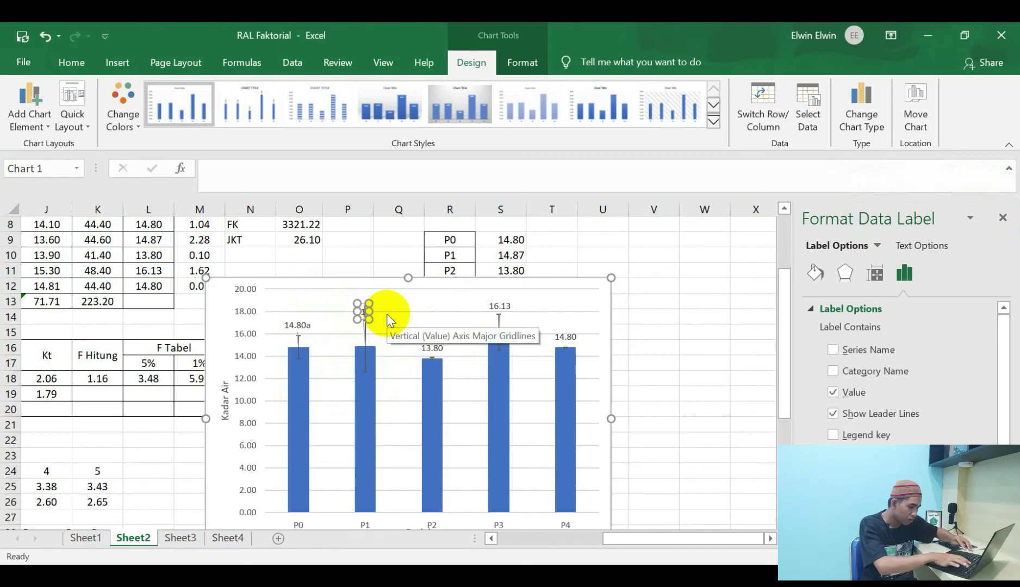
pyautogui.write('b')
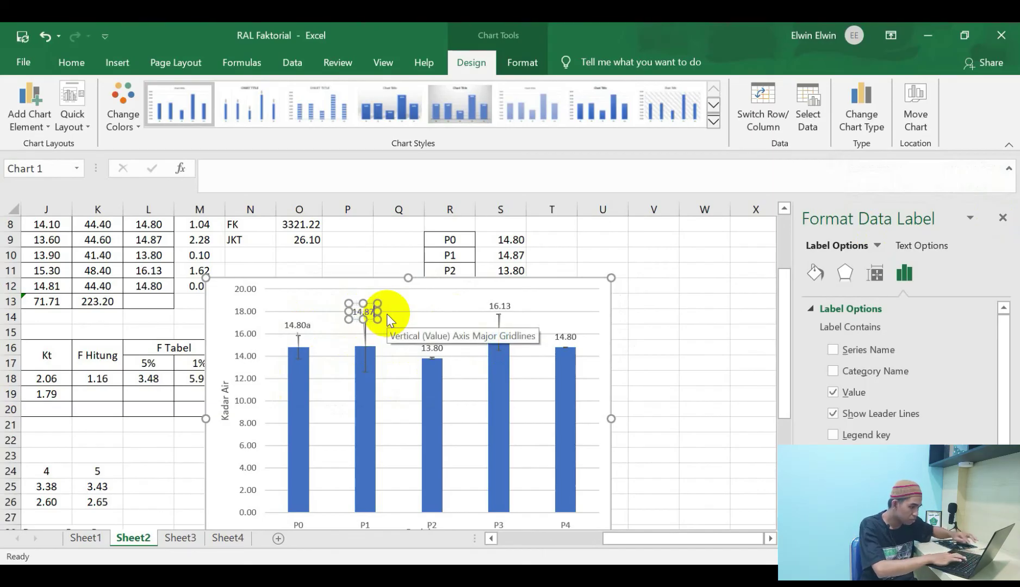
pyautogui.click(499, 310)
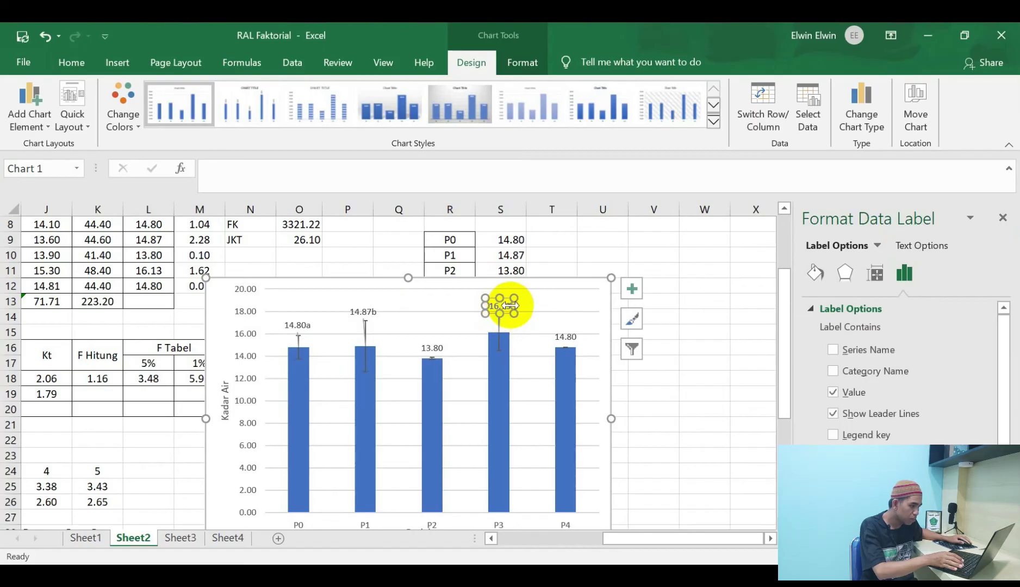
pyautogui.click(432, 348)
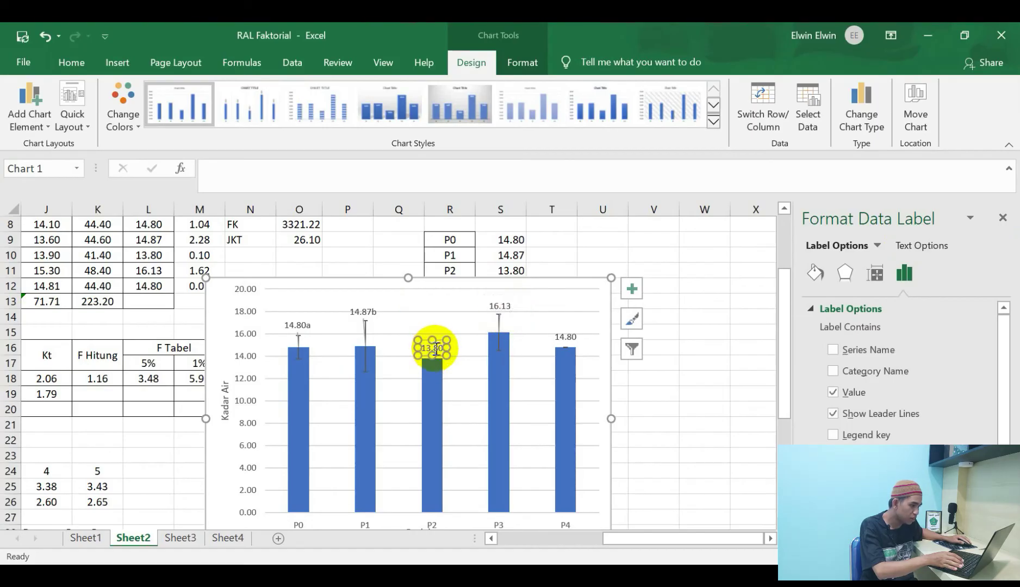
pyautogui.moveTo(438, 349); pyautogui.dragTo(392, 353)
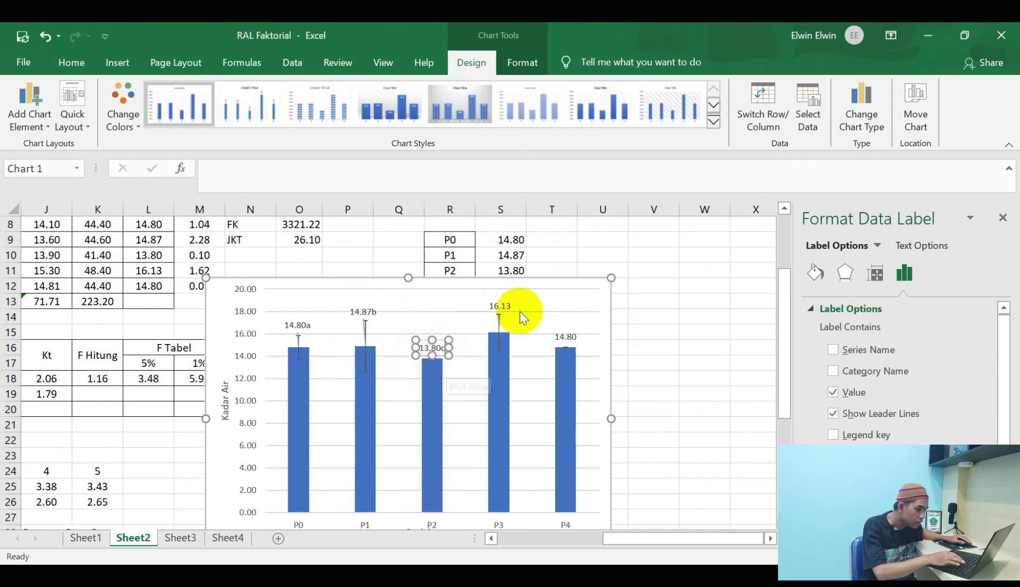
# Add notation letters to the last two data labels, making P3 read 16.13d and P4 read 14.80c
pyautogui.click(495, 305)
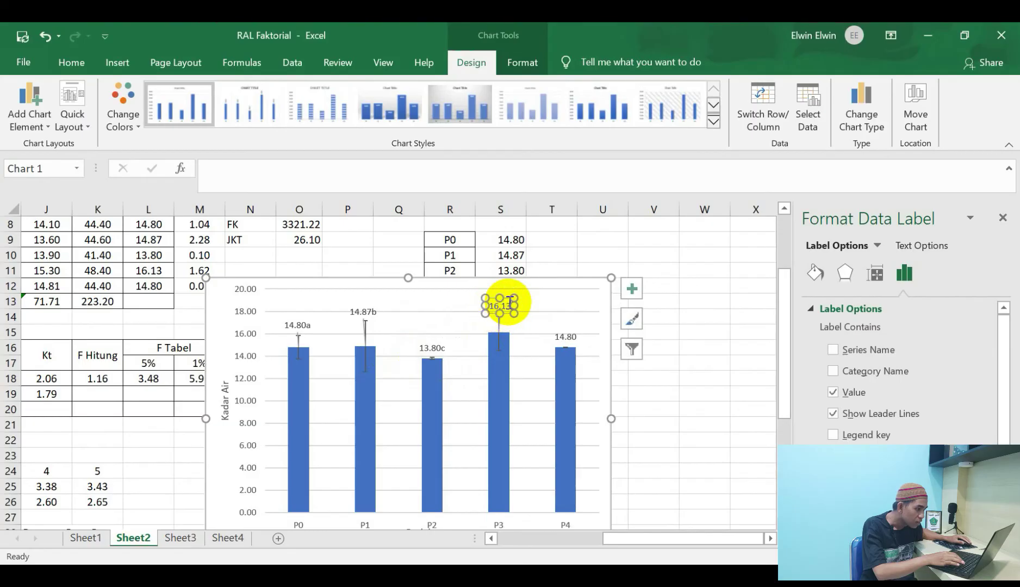
pyautogui.press('BackSpace')
pyautogui.write('16.13d')
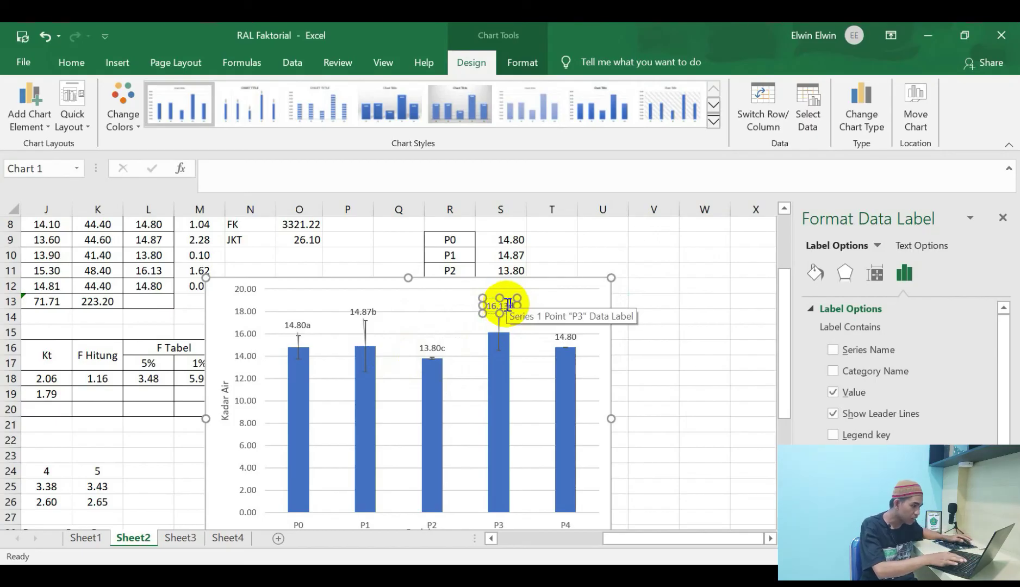
pyautogui.click(569, 338)
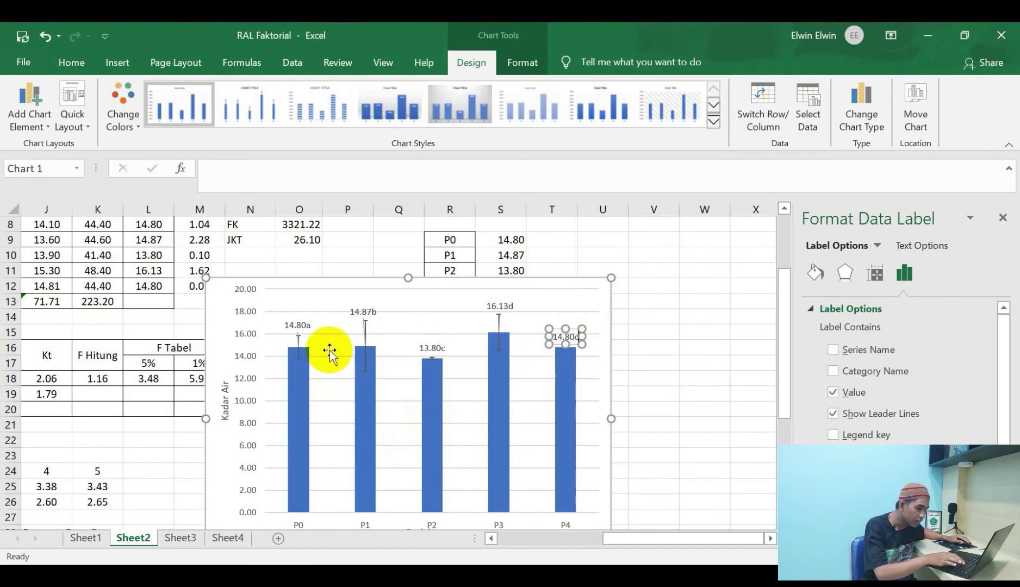
# Nudge the P1 and P0 data labels so they sit centred just above their error bars
pyautogui.click(371, 312)
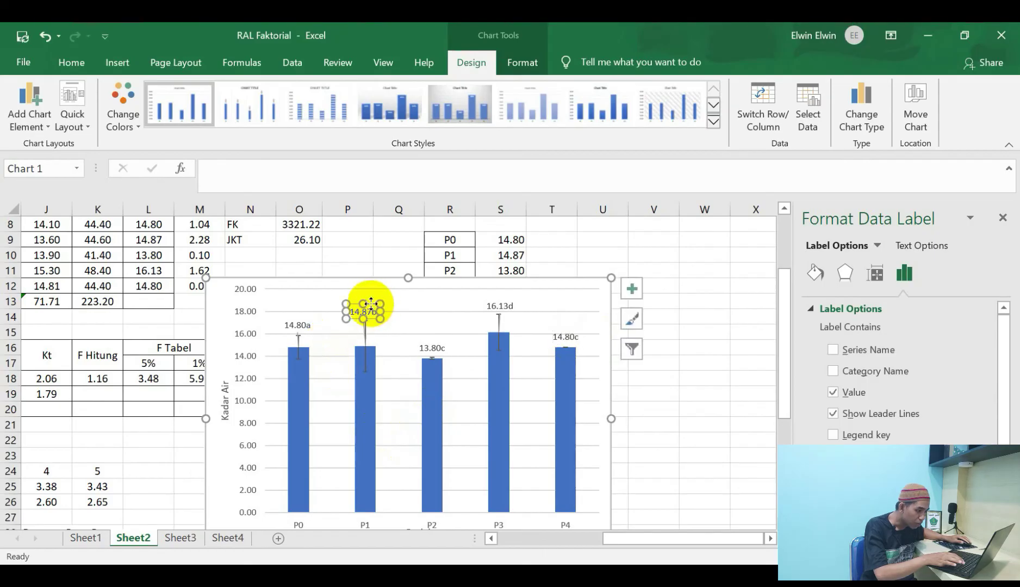
pyautogui.click(372, 304)
pyautogui.click(279, 345)
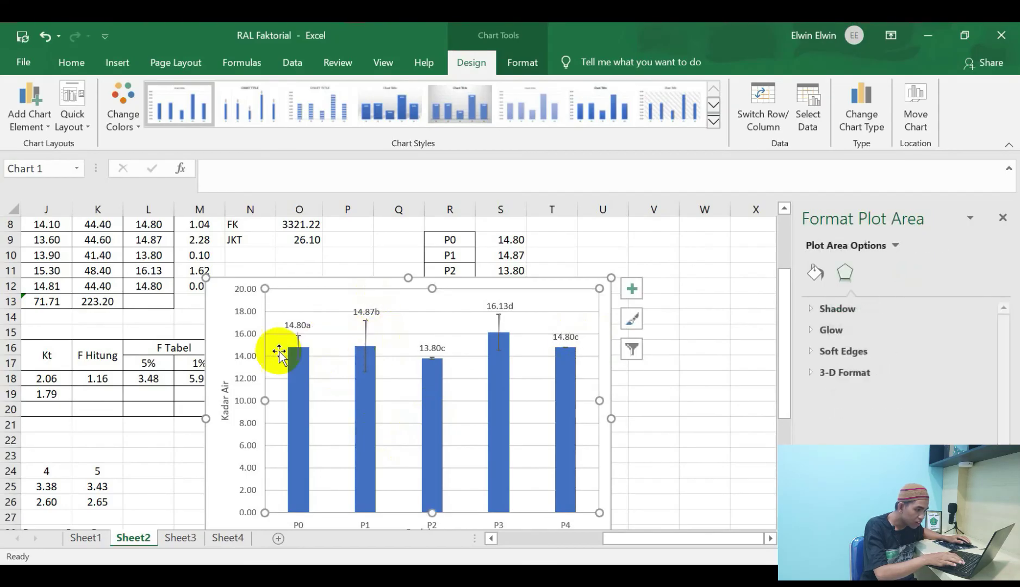
pyautogui.click(293, 325)
pyautogui.click(299, 317)
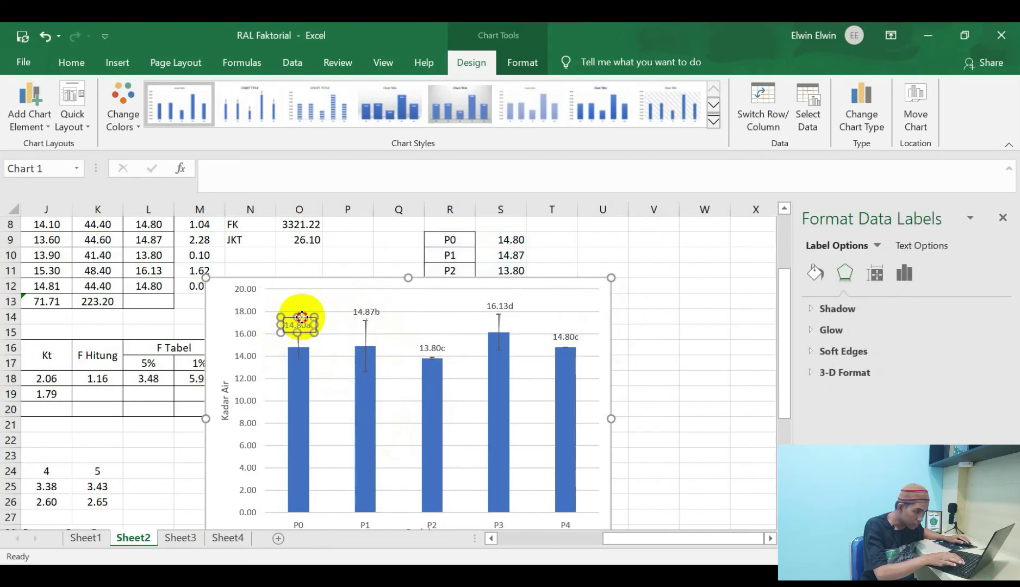
pyautogui.click(329, 356)
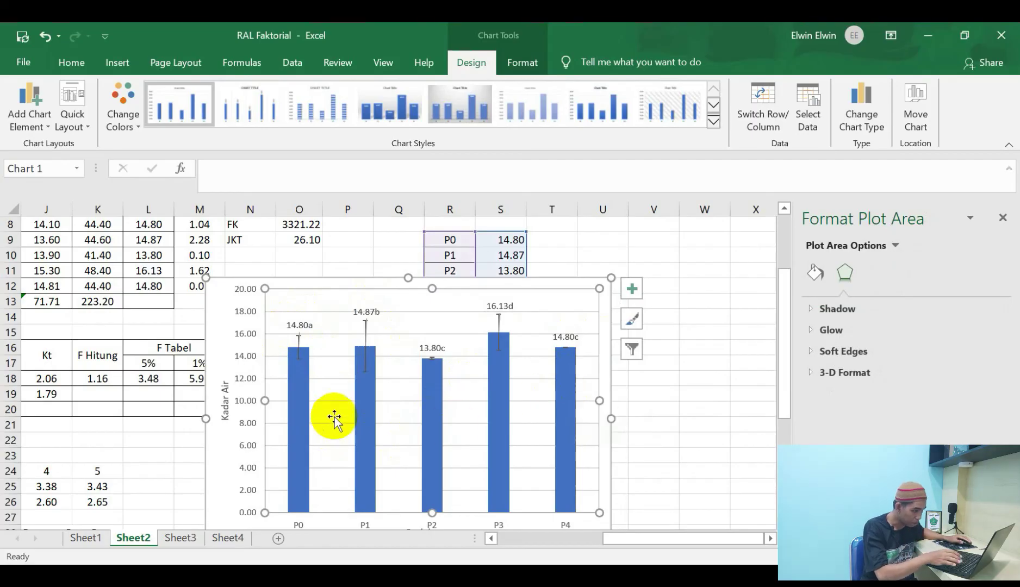
pyautogui.click(300, 326)
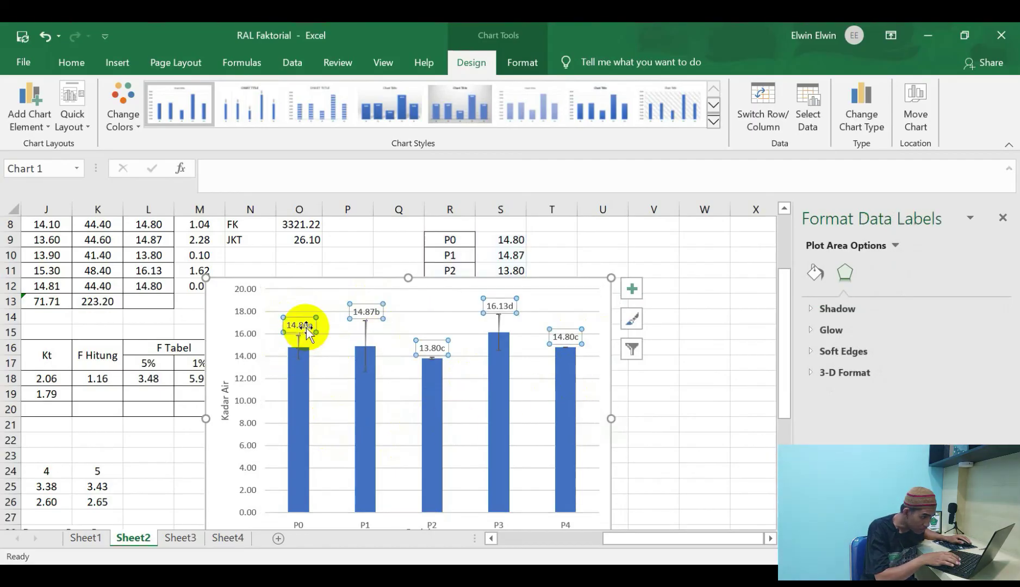
pyautogui.click(309, 318)
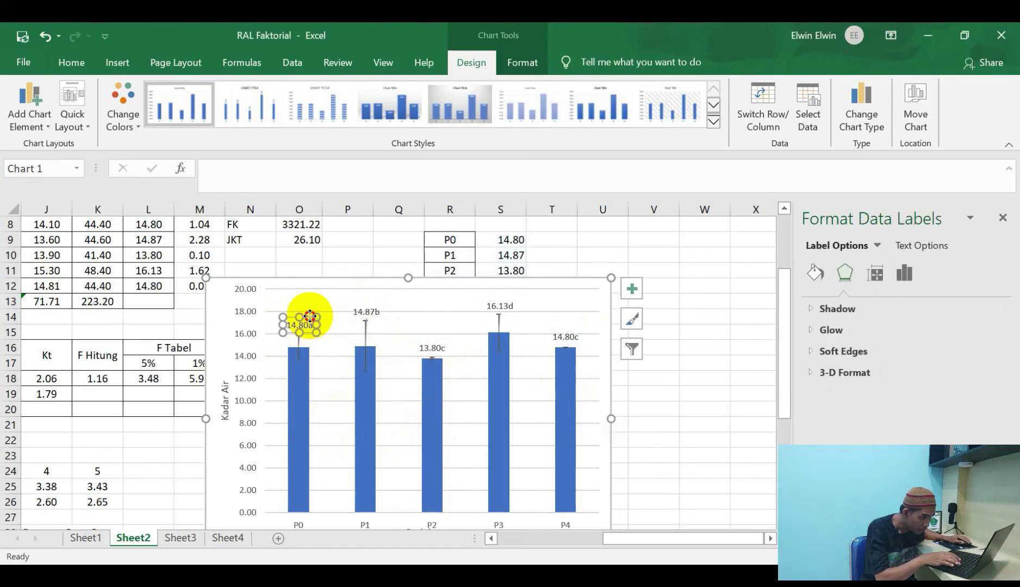
pyautogui.click(341, 337)
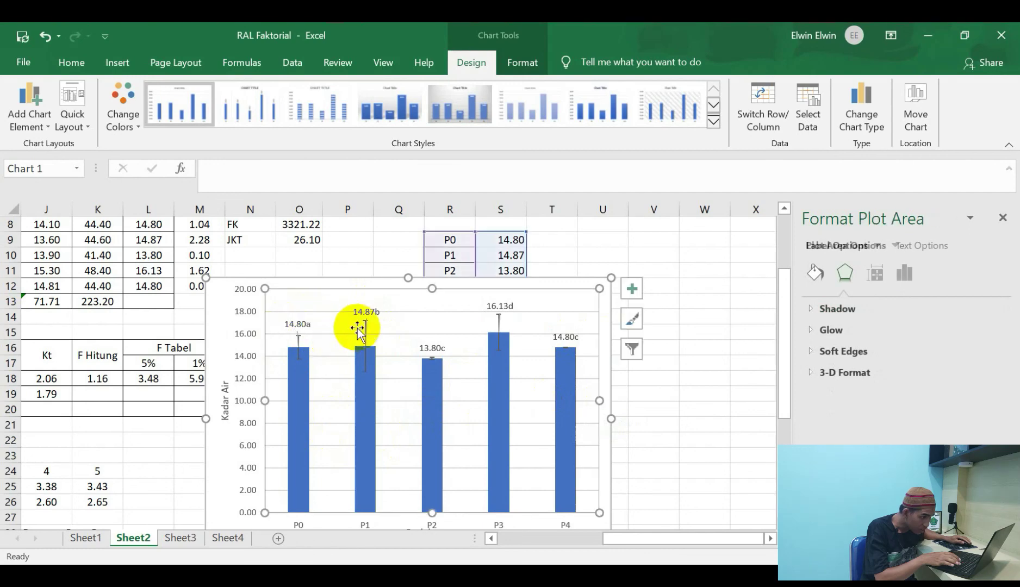
pyautogui.click(369, 316)
pyautogui.click(395, 334)
# Close the formatting pane and move the whole chart clear of the Anova table
pyautogui.click(541, 405)
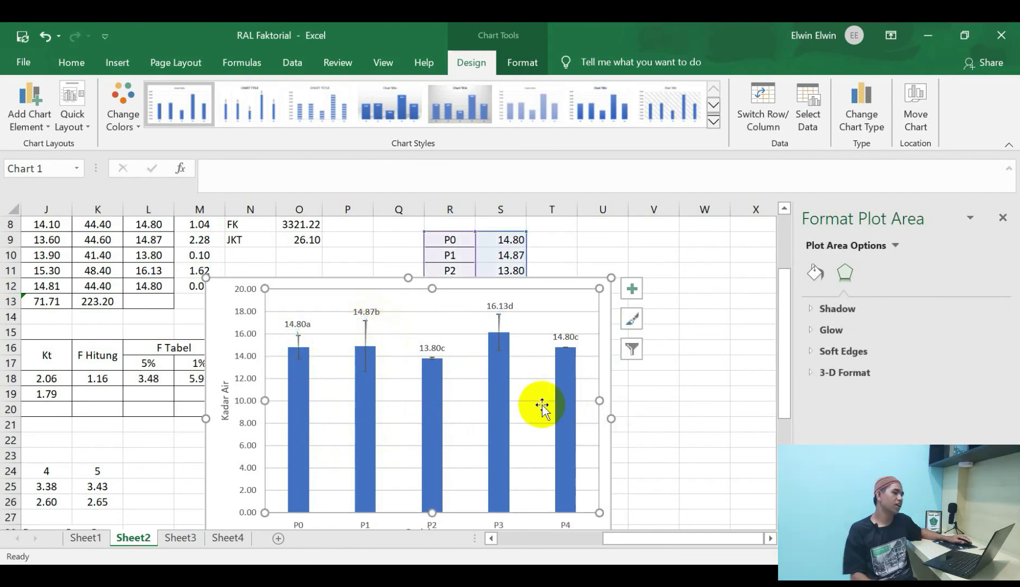
pyautogui.click(1002, 217)
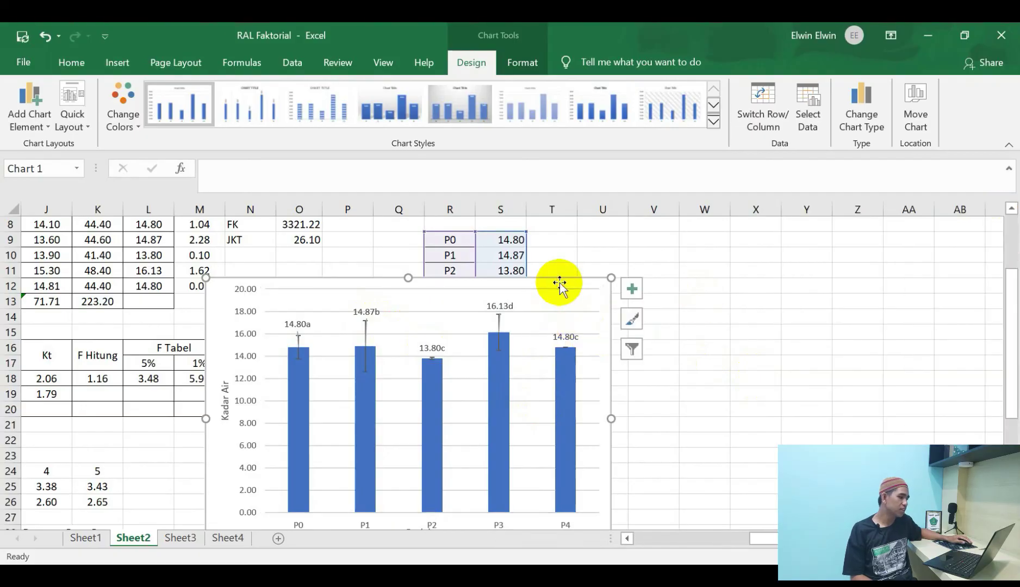
pyautogui.moveTo(560, 280)
pyautogui.mouseDown()
pyautogui.moveTo(781, 239)
pyautogui.moveTo(859, 243)
pyautogui.moveTo(861, 253)
pyautogui.moveTo(676, 268)
pyautogui.moveTo(675, 257)
pyautogui.mouseUp()
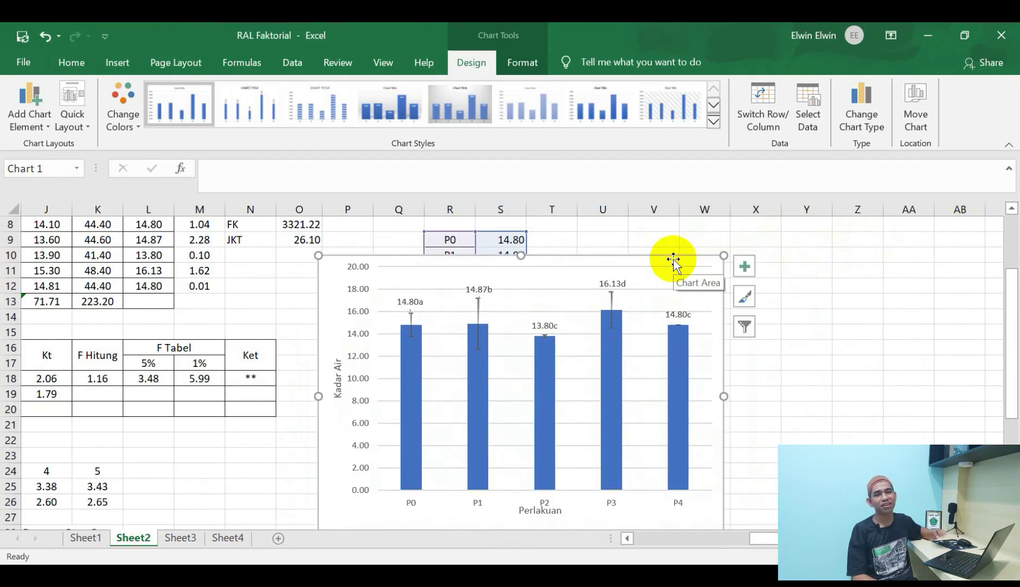